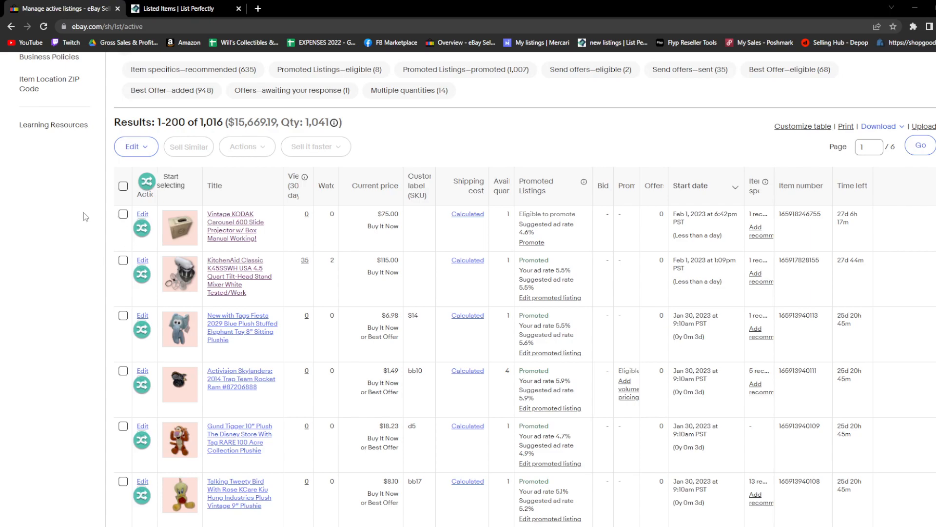
Step: Look through the Seller Hub's active listings, including the quick filters and the newest items in the results table
scroll(327, 240, "up", 1)
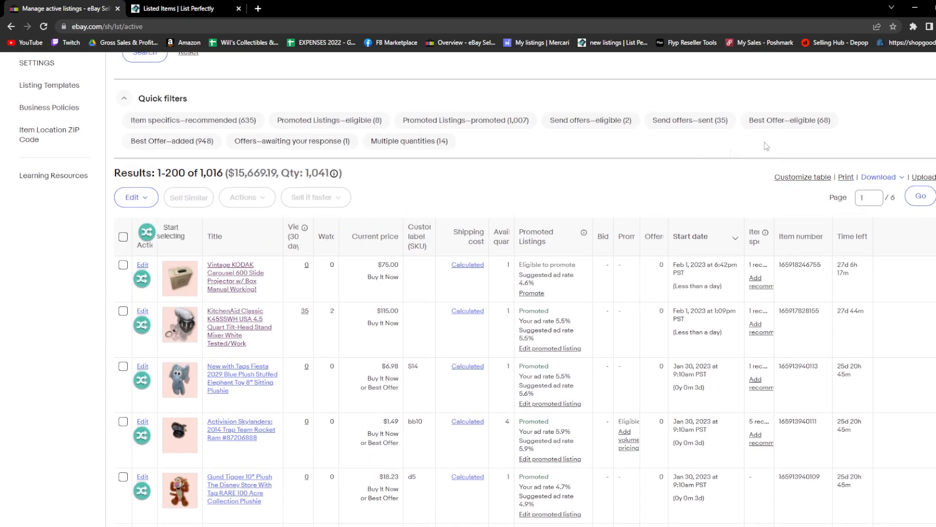
scroll(629, 236, "up", 2)
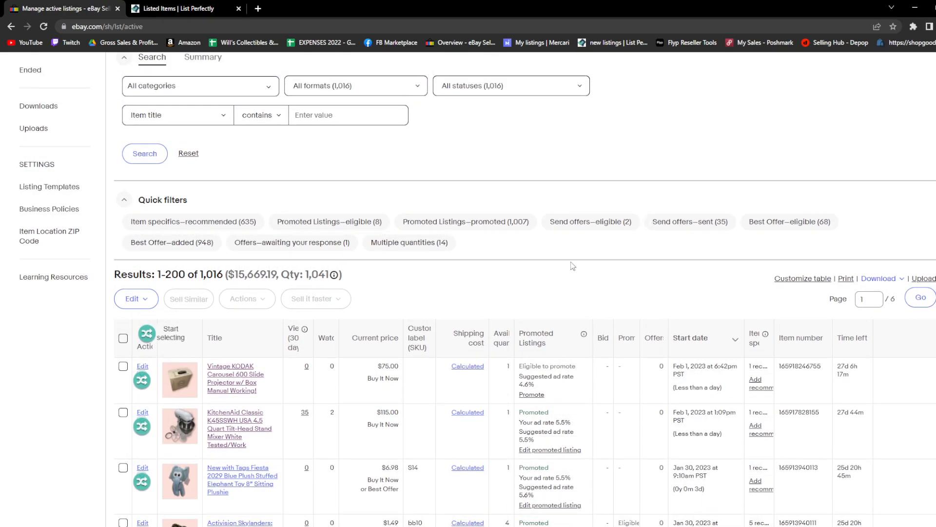
scroll(205, 266, "down", 3)
scroll(298, 257, "up", 4)
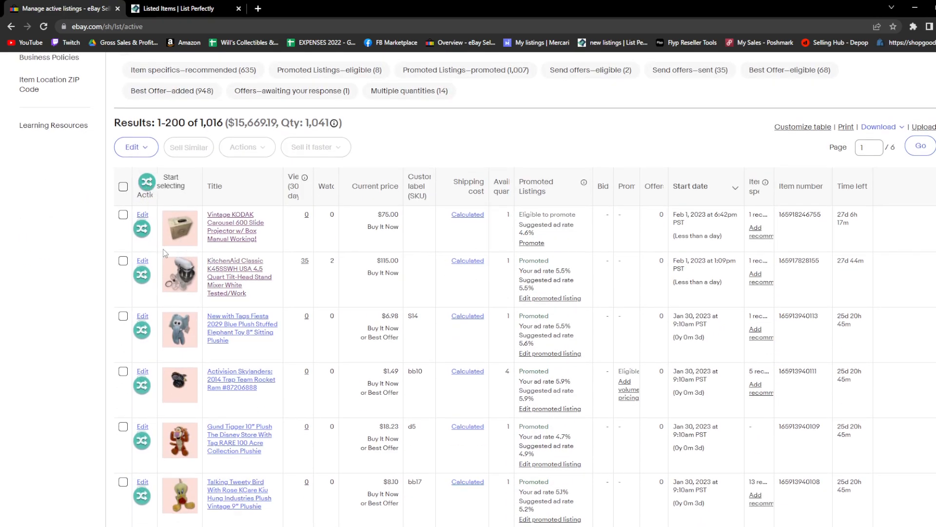
scroll(297, 257, "up", 3)
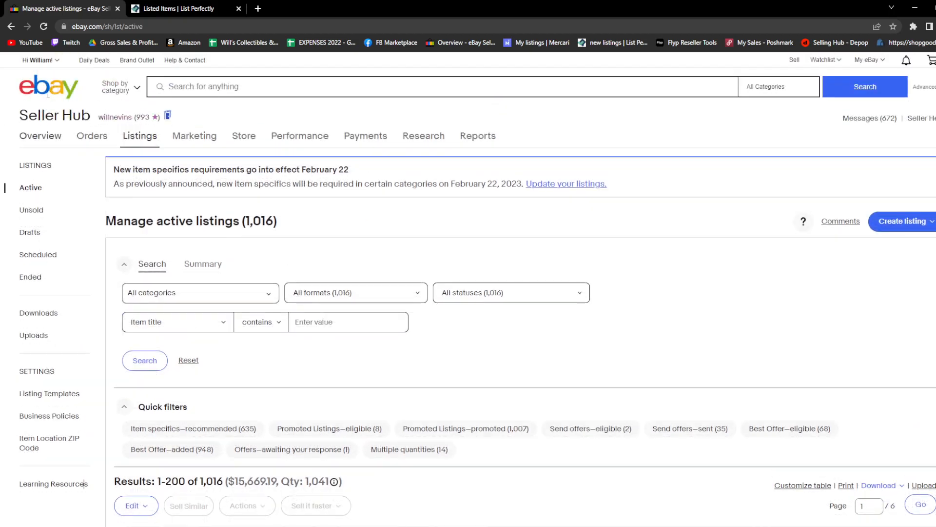
scroll(254, 237, "down", 4)
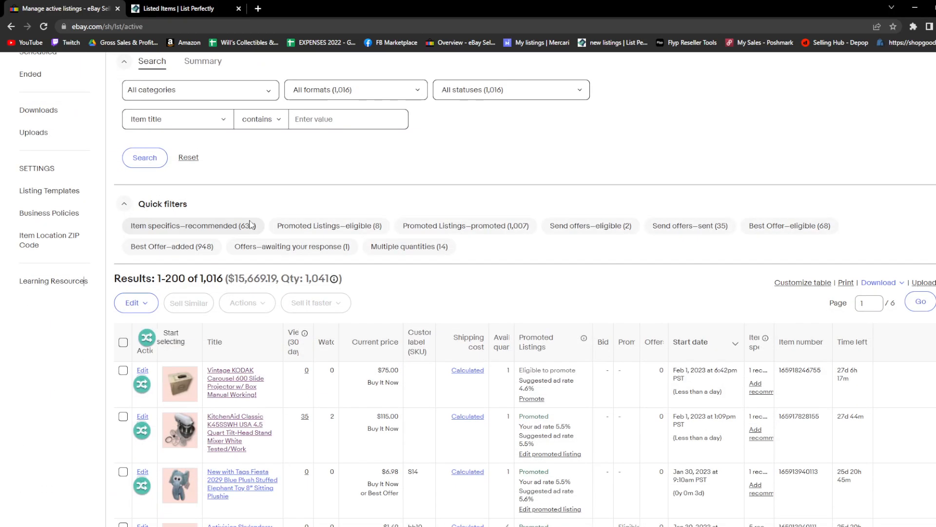
scroll(267, 202, "down", 3)
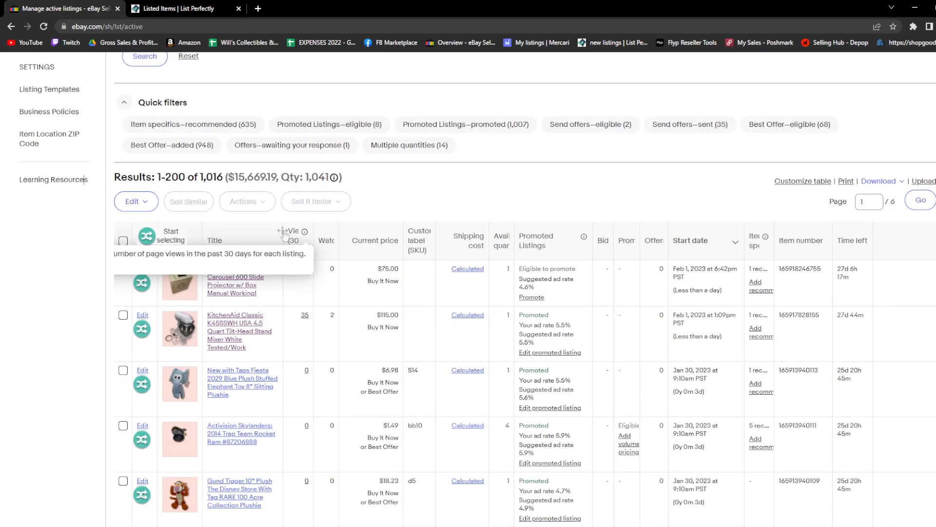
scroll(244, 297, "up", 3)
scroll(168, 344, "up", 1)
scroll(145, 353, "down", 1)
scroll(142, 390, "down", 2)
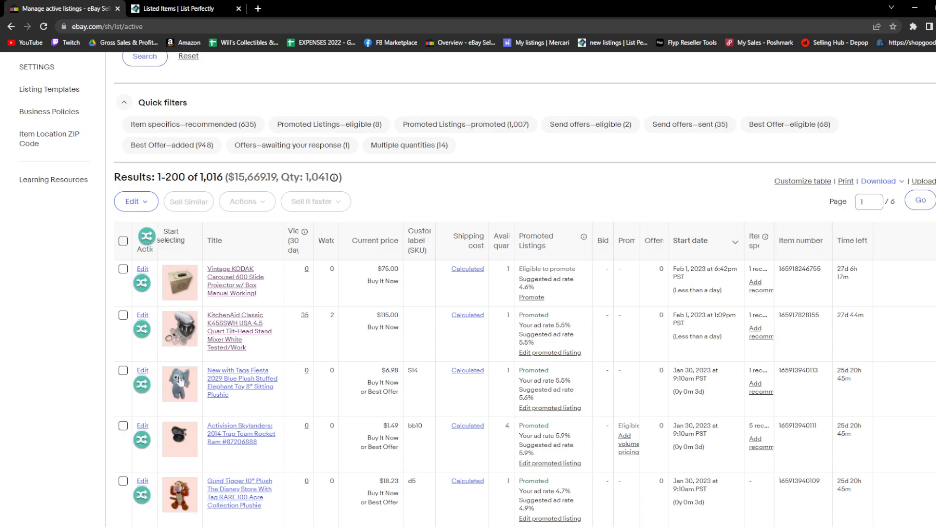
scroll(239, 409, "down", 3)
scroll(143, 237, "up", 2)
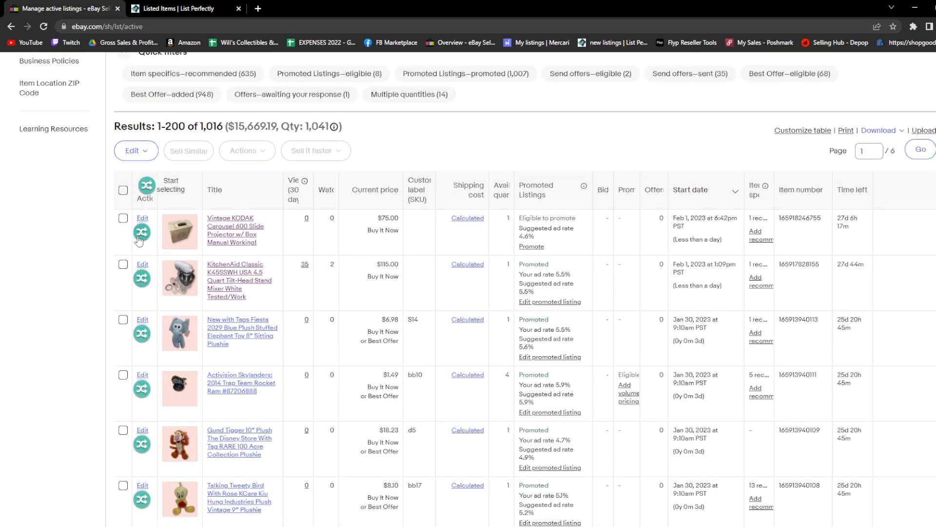
Step: Copy the KitchenAid Classic stand mixer listing from eBay to the List Perfectly catalog
left_click(142, 283)
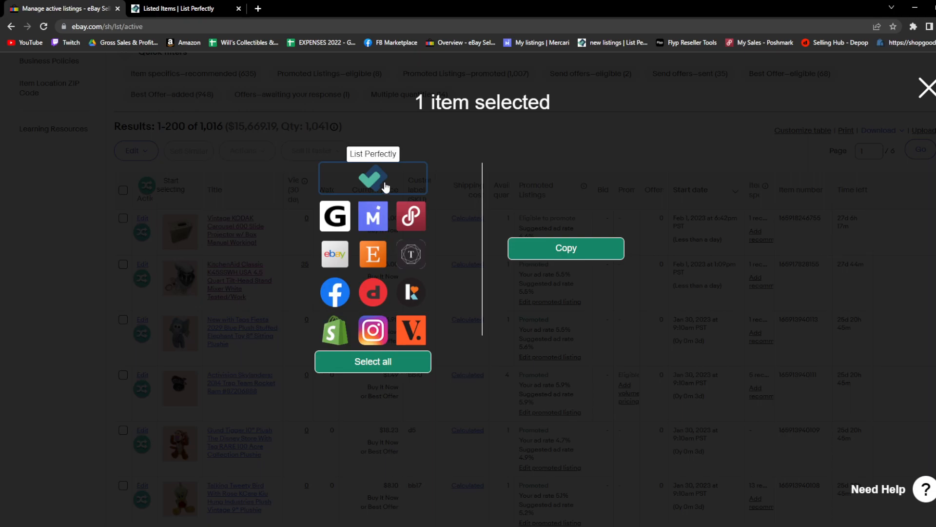
left_click(386, 183)
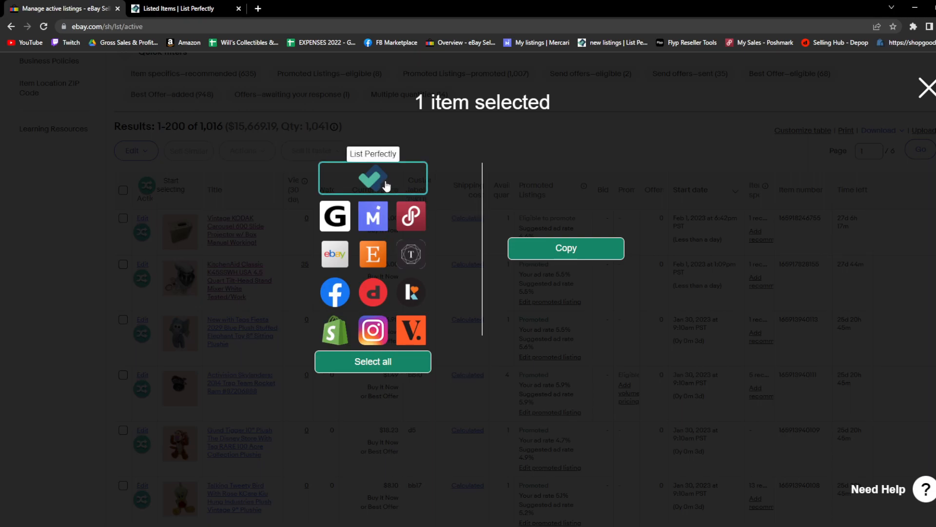
left_click(542, 250)
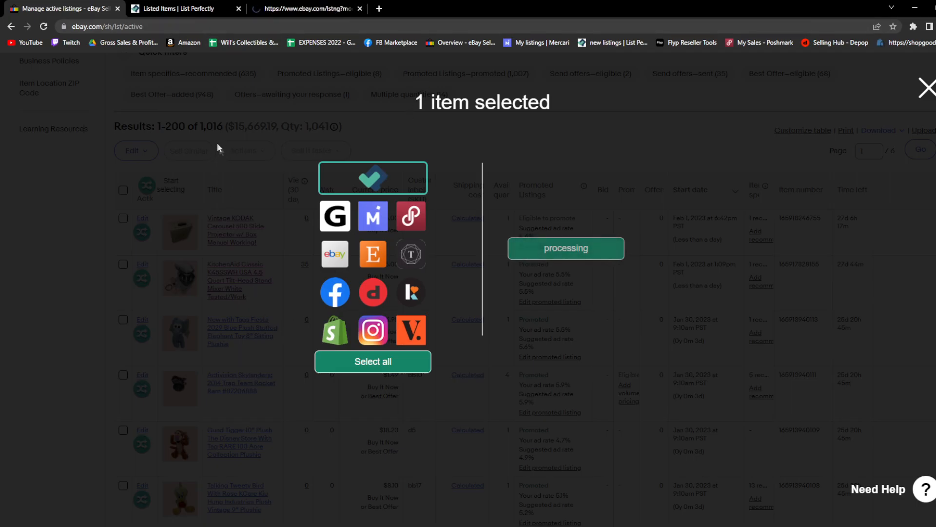
Step: Examine the List Perfectly catalog to see which platforms each item is listed on
left_click(156, 9)
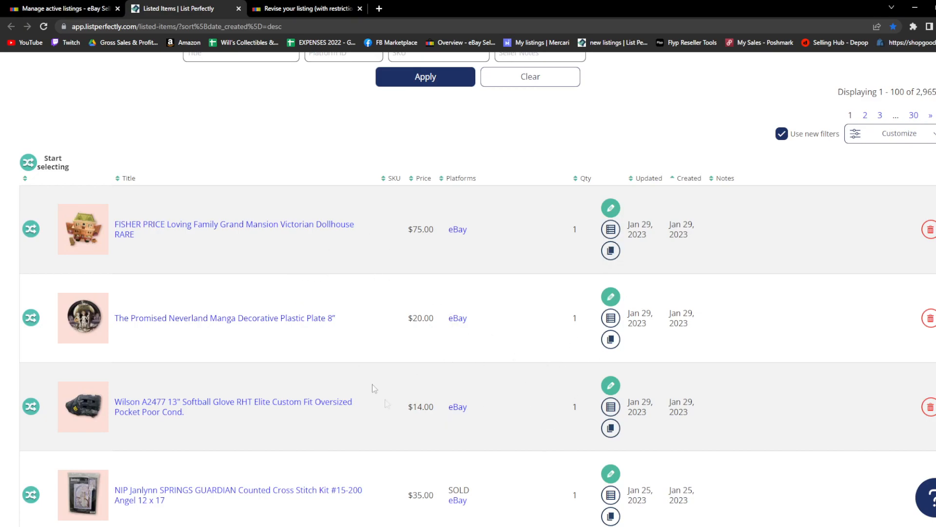
scroll(465, 356, "down", 3)
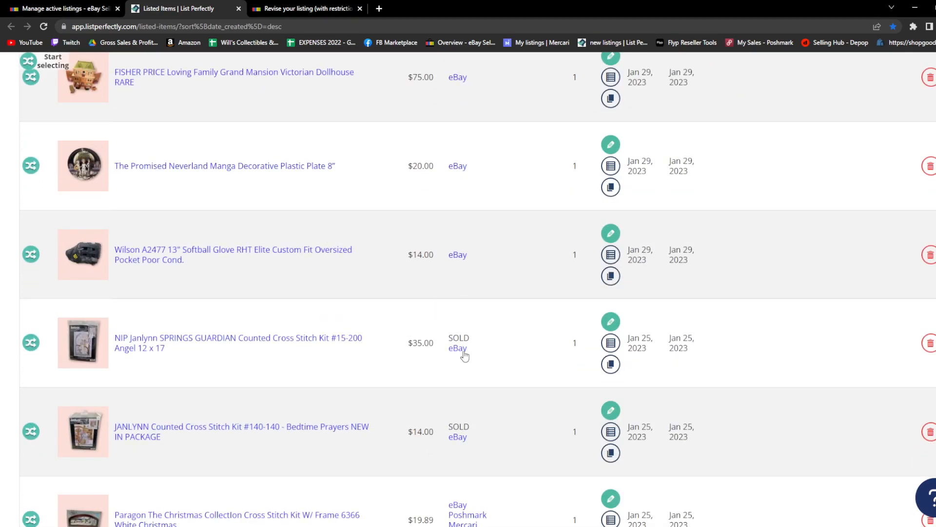
scroll(432, 361, "down", 4)
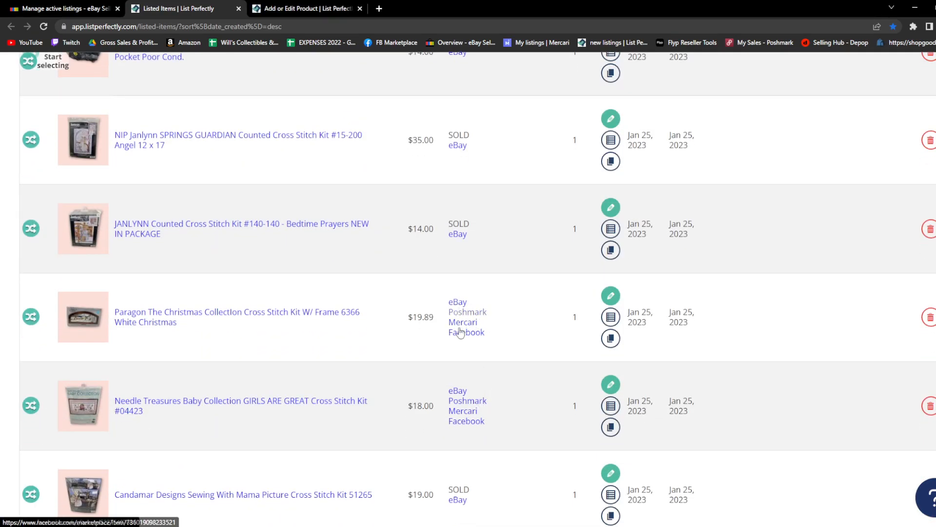
scroll(464, 349, "up", 3)
left_click_drag(475, 380, 446, 383)
scroll(490, 297, "up", 2)
left_click_drag(490, 308, 445, 310)
scroll(458, 281, "up", 1)
scroll(457, 283, "up", 5)
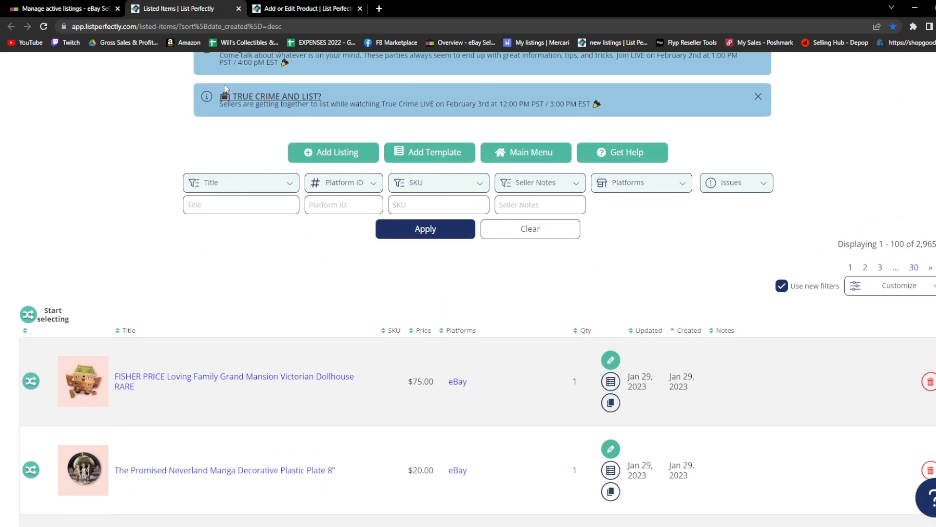
Step: Check the copy's progress from the eBay active listings and close the crosslisting overlay
left_click(73, 8)
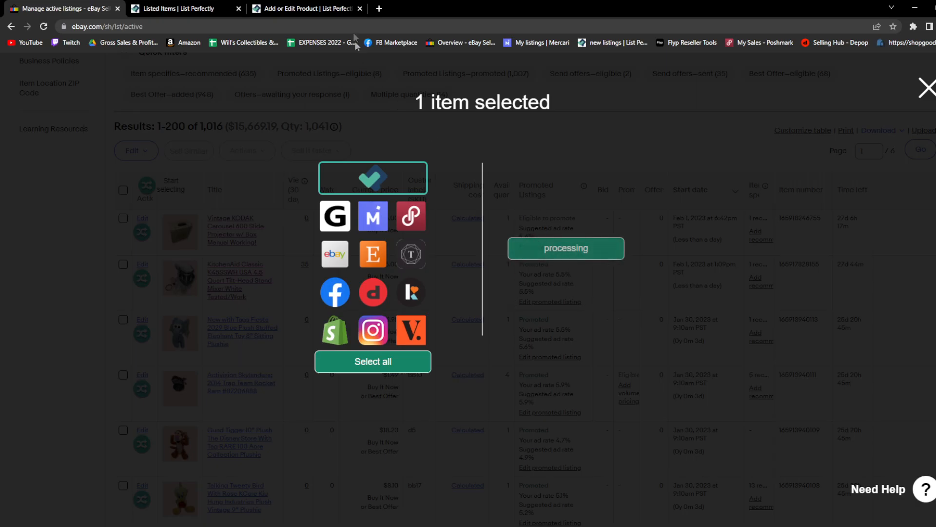
left_click(299, 14)
left_click(94, 6)
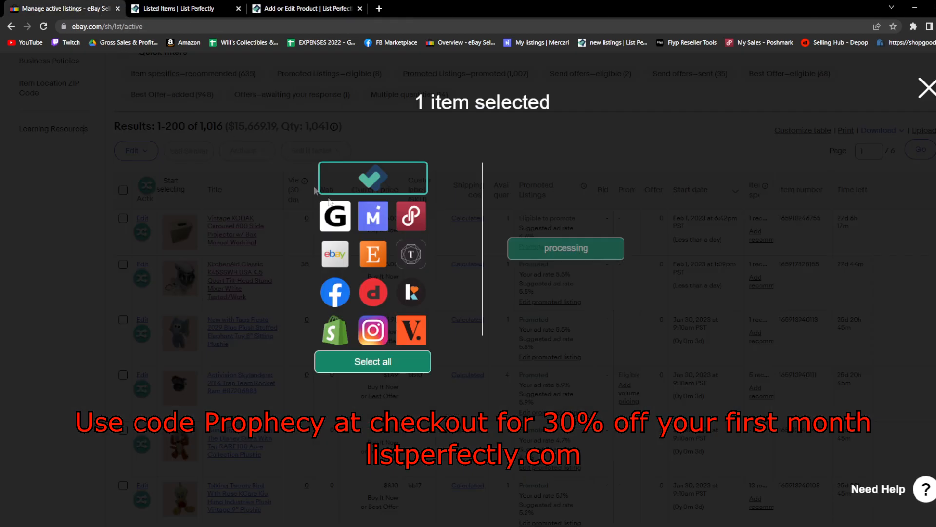
left_click(188, 9)
left_click(73, 9)
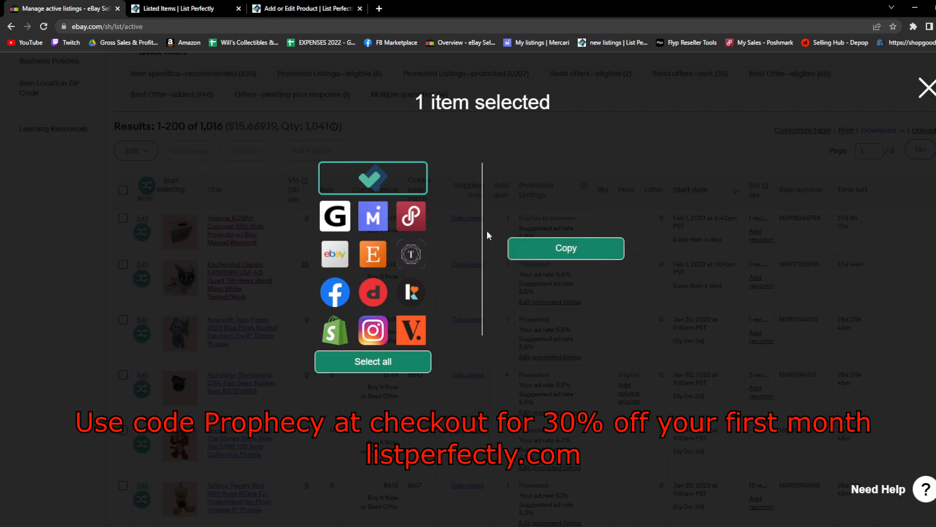
left_click(917, 94)
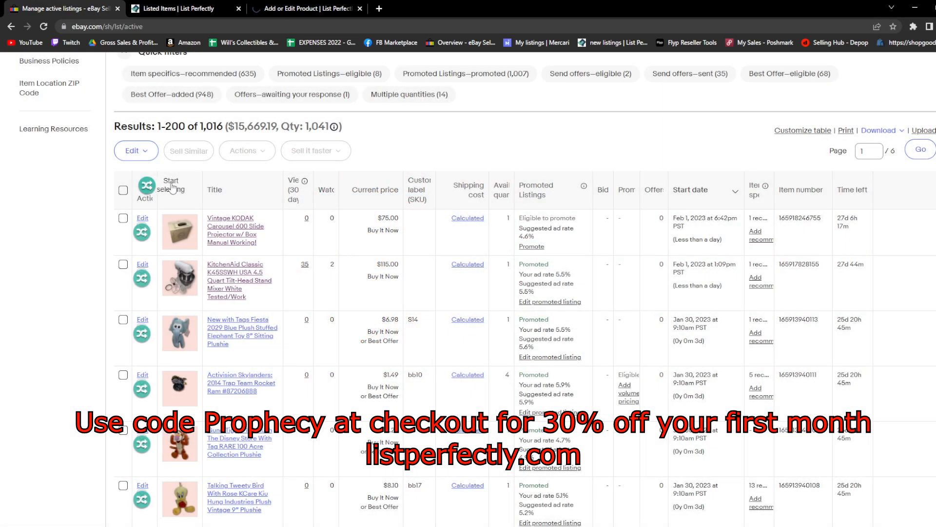
Step: Mark the first eight active eBay listings, from the KODAK projector through the Midway bucket hat, for bulk crosslisting
left_click(126, 285)
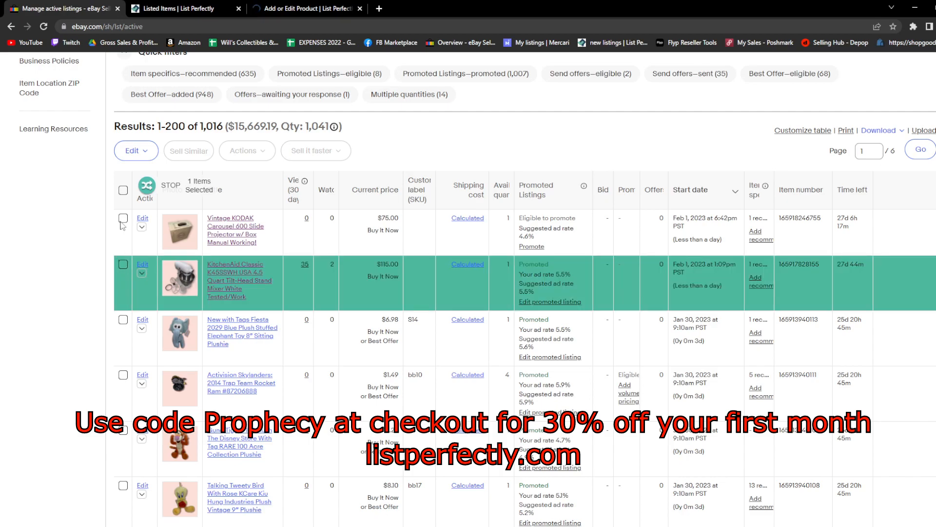
left_click(123, 226)
left_click(117, 360)
left_click(129, 390)
left_click(129, 443)
left_click(129, 497)
scroll(130, 488, "down", 4)
left_click(124, 361)
left_click(123, 393)
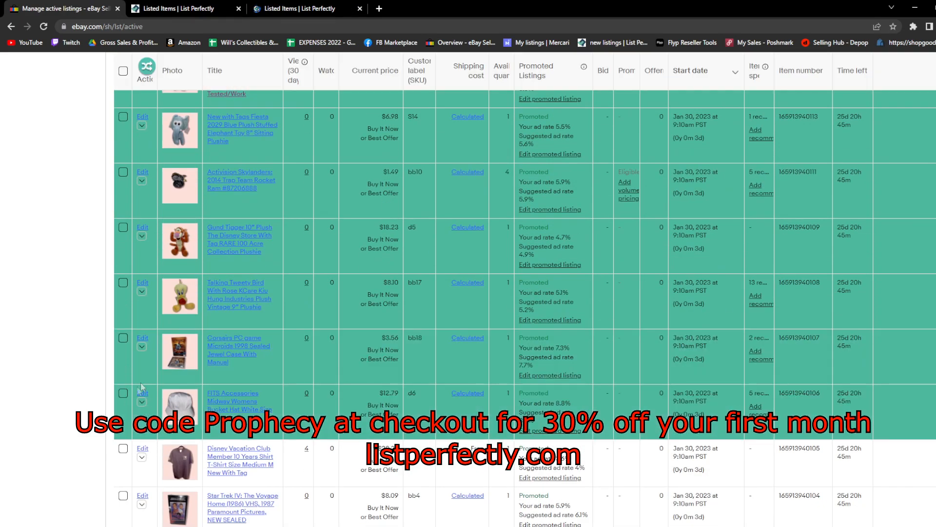
scroll(144, 373, "up", 8)
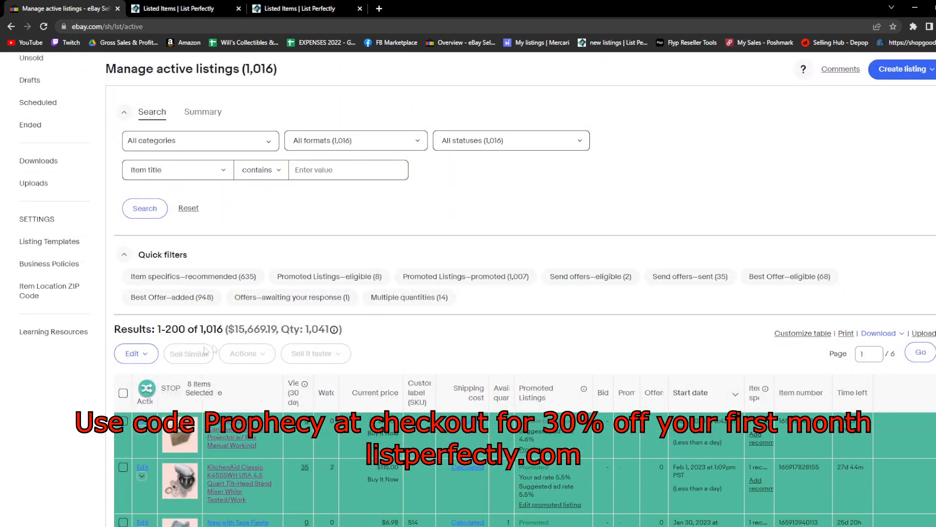
left_click_drag(200, 330, 220, 333)
scroll(179, 349, "down", 3)
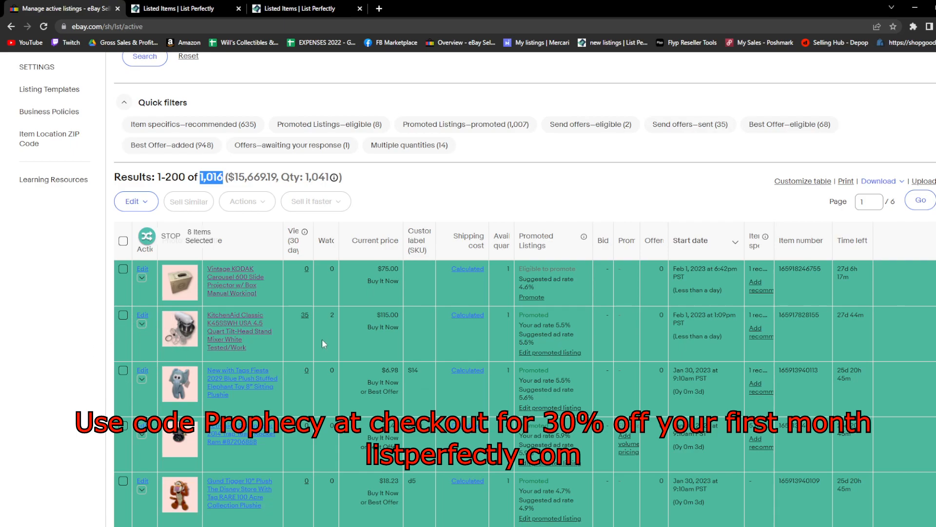
Step: From the List Perfectly catalog, copy the KitchenAid stand mixer listing to Mercari, Poshmark and Facebook
left_click(201, 8)
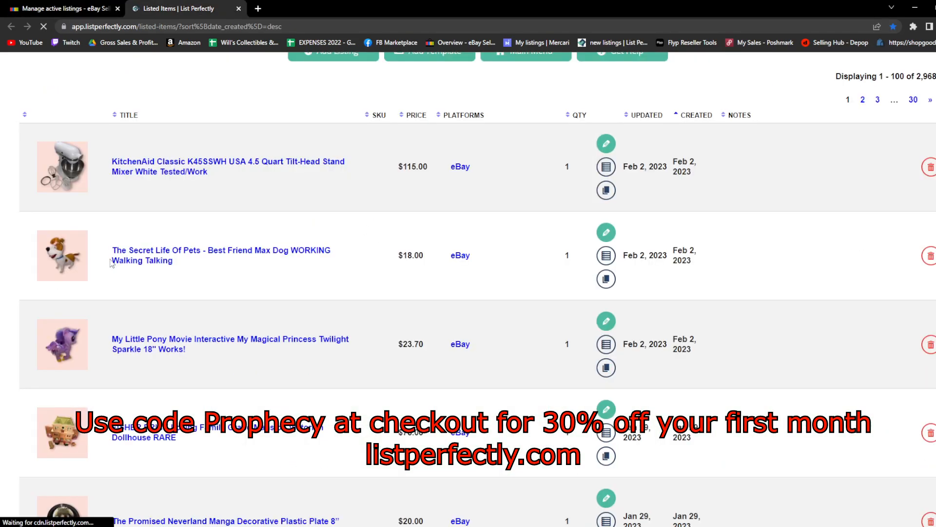
scroll(117, 260, "up", 1)
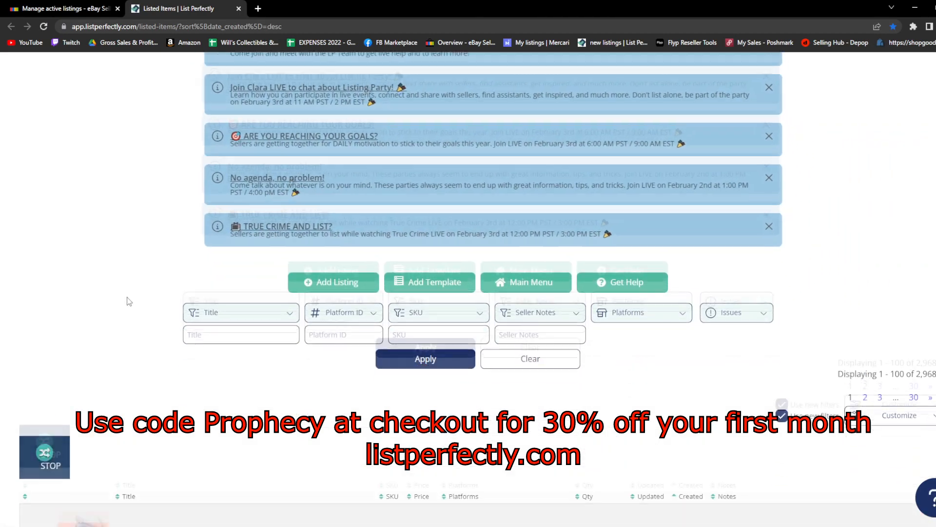
scroll(129, 305, "down", 3)
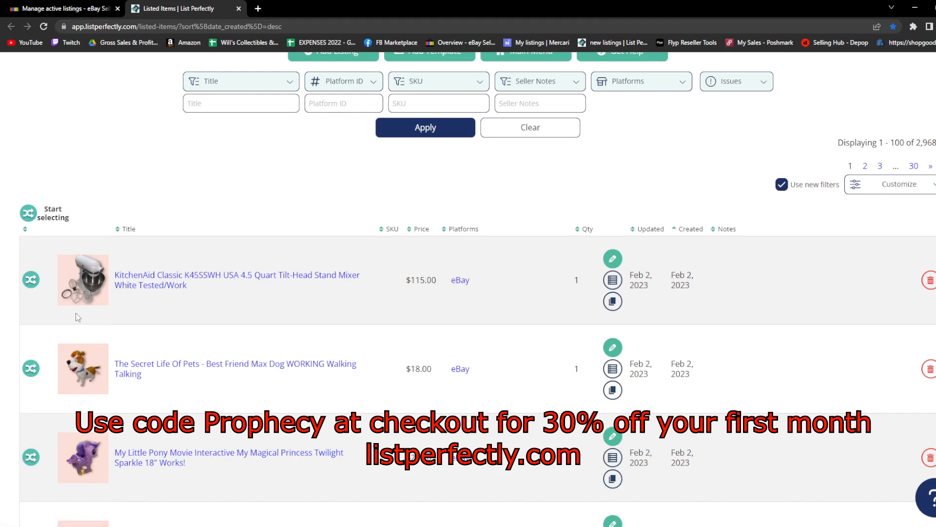
left_click(30, 282)
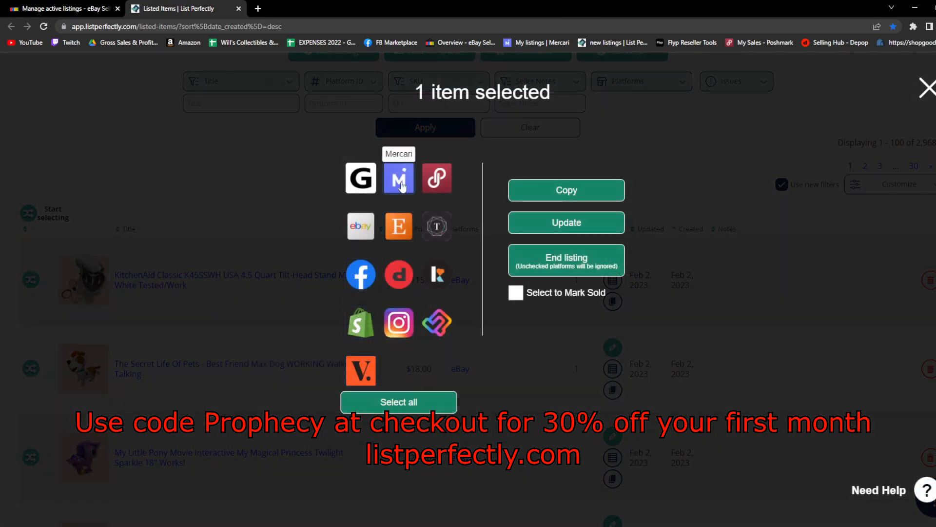
left_click(400, 185)
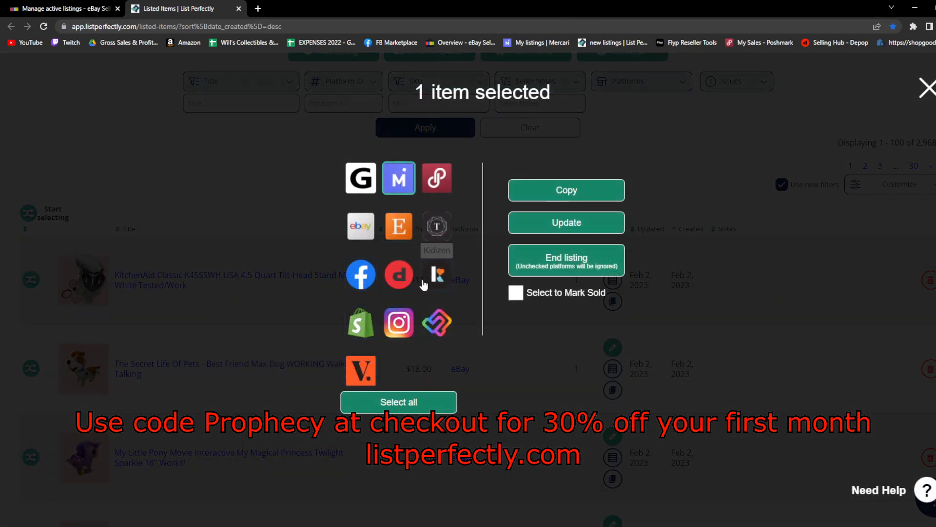
left_click(432, 198)
left_click(361, 274)
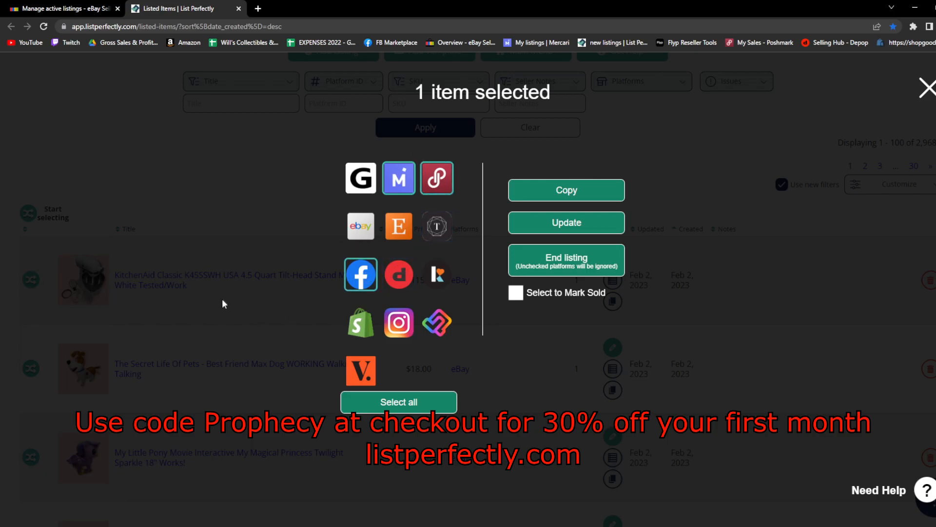
left_click(566, 191)
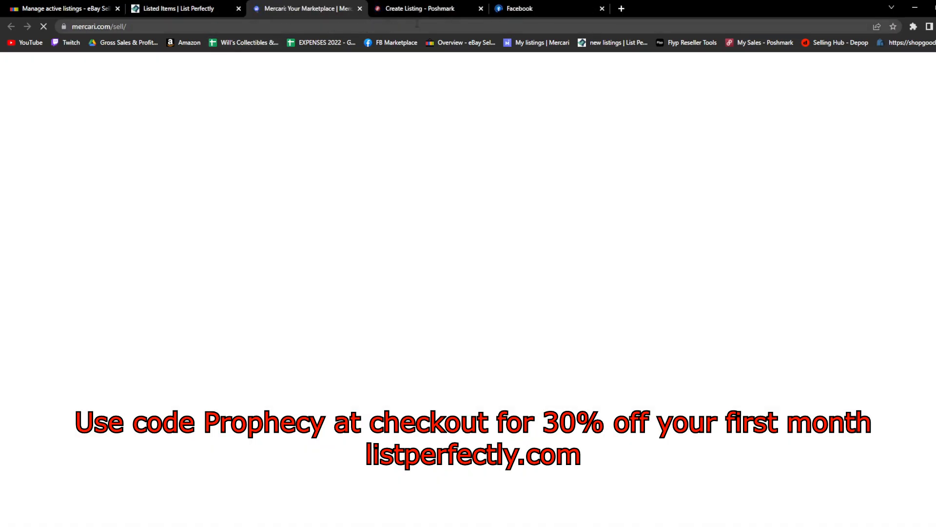
Step: Look over the newly opened marketplace forms and set the mixer's condition to Good in the Mercari listing
left_click(423, 10)
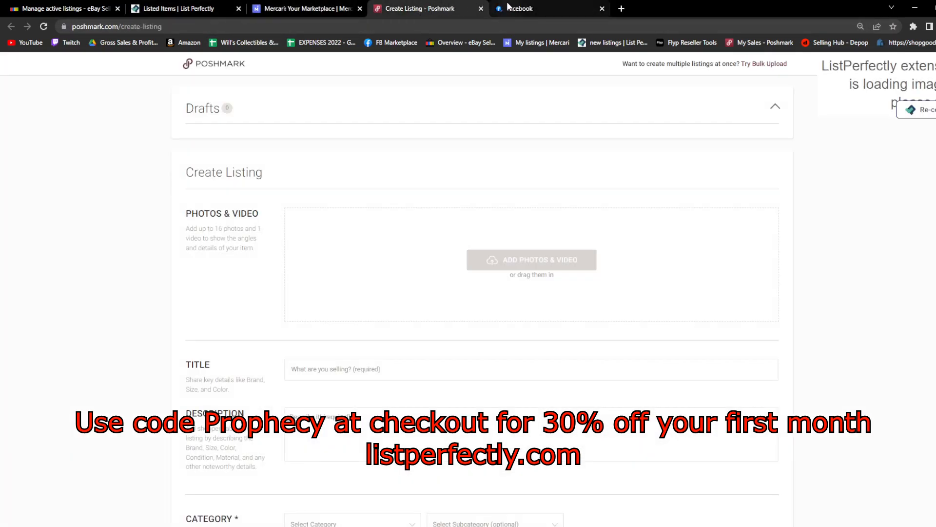
left_click(509, 8)
left_click(322, 8)
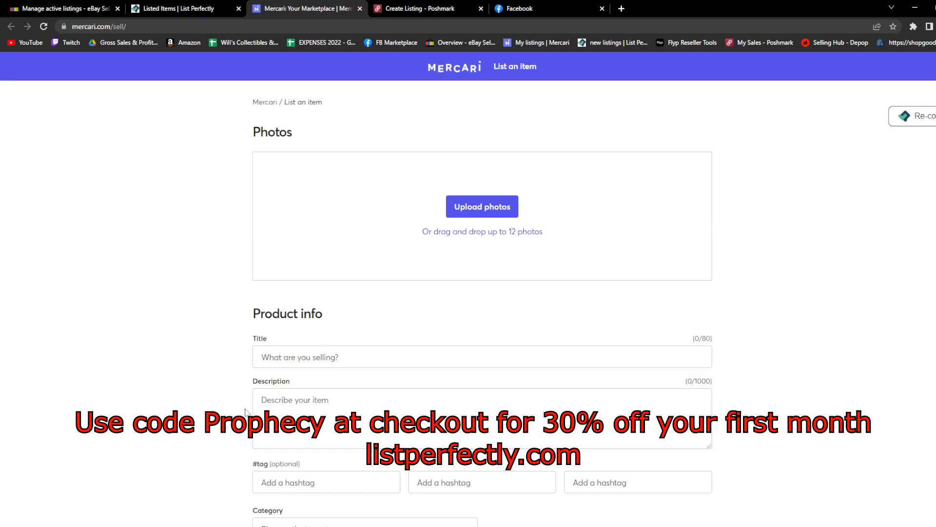
scroll(241, 405, "down", 3)
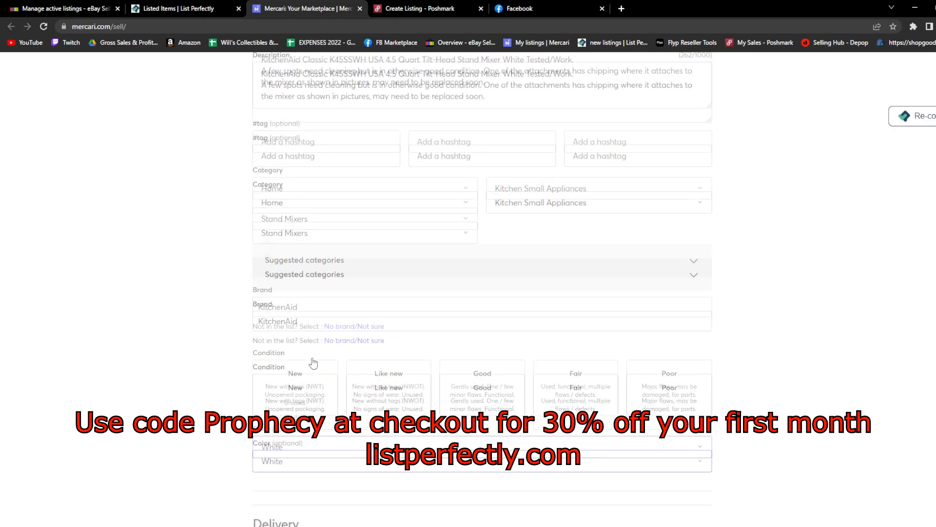
left_click(463, 378)
Step: Turn off automatic price adjustment for the mixer on Mercari and publish the listing
scroll(390, 390, "down", 7)
scroll(307, 408, "down", 2)
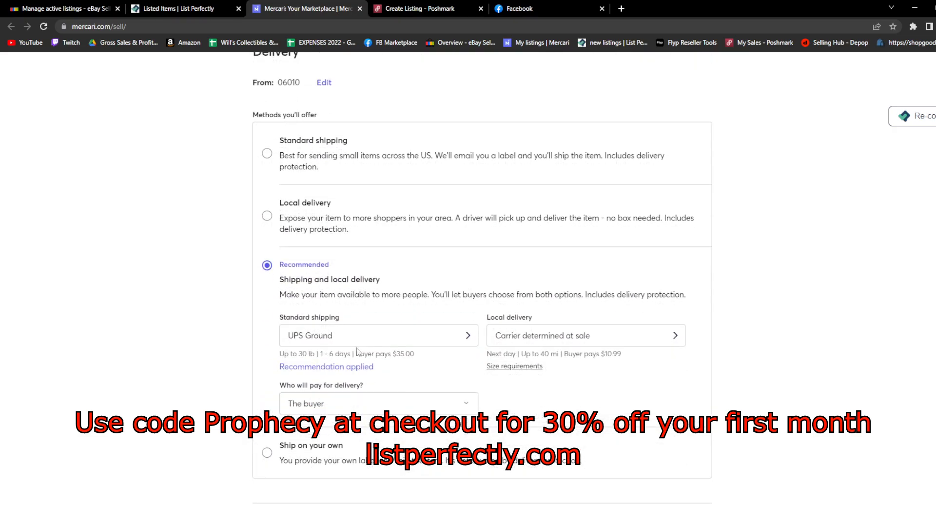
left_click_drag(315, 356, 290, 351)
scroll(347, 357, "down", 2)
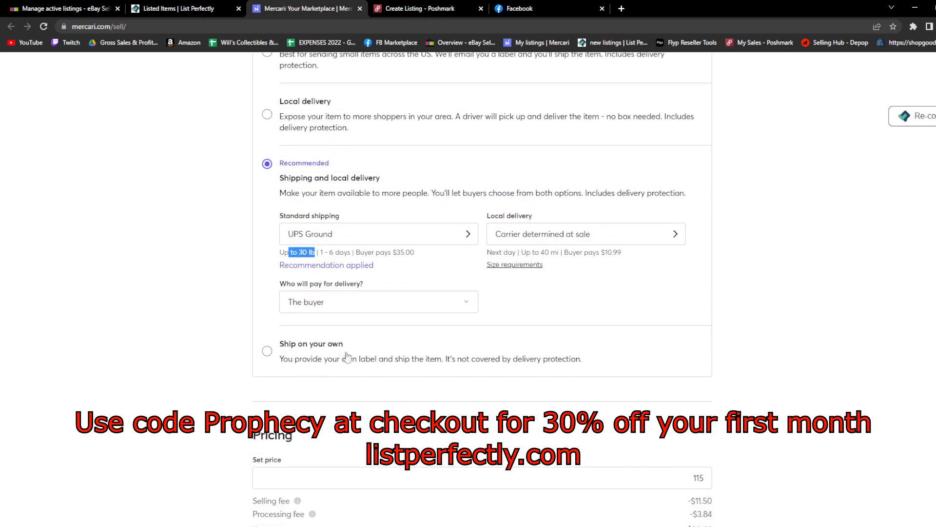
scroll(347, 358, "down", 4)
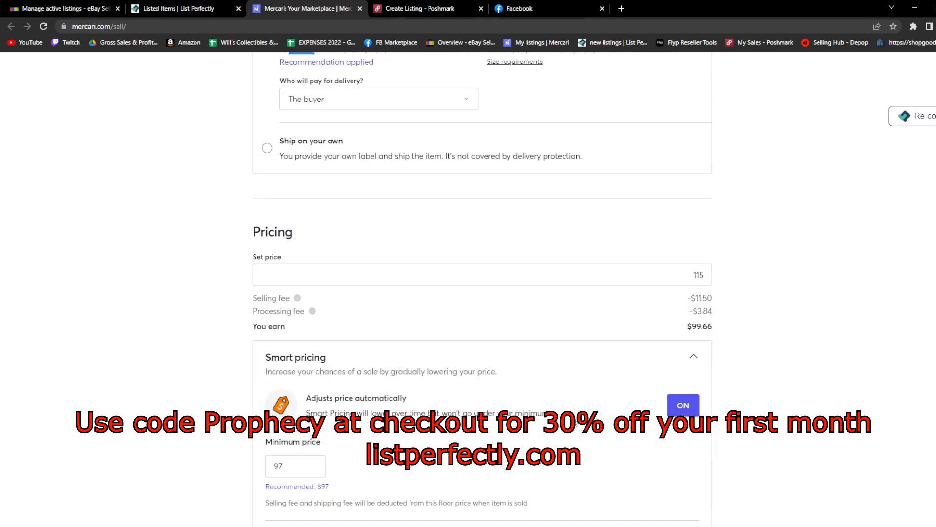
scroll(576, 422, "down", 2)
left_click(683, 303)
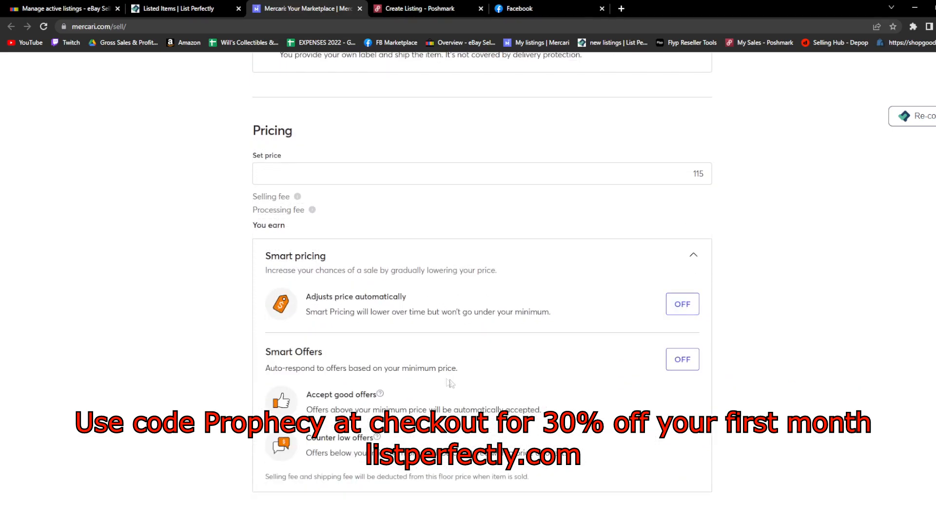
scroll(560, 369, "down", 2)
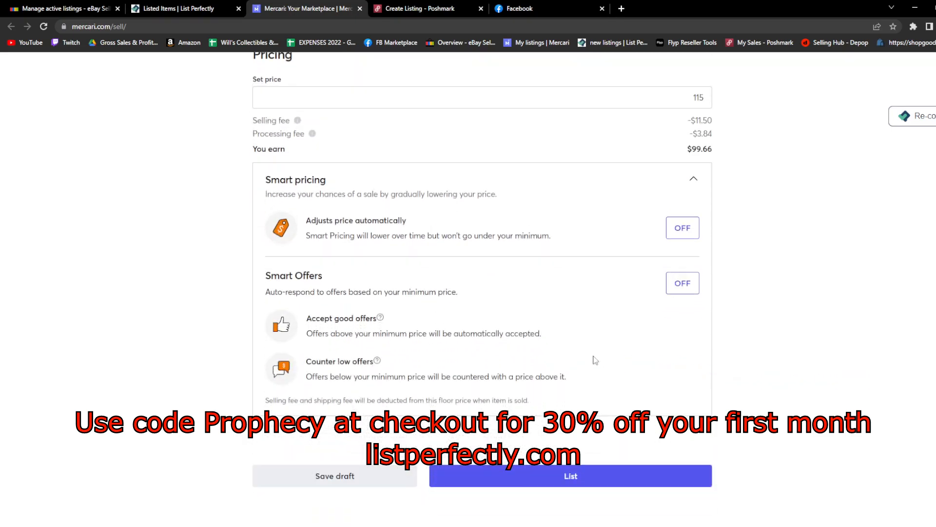
left_click(564, 479)
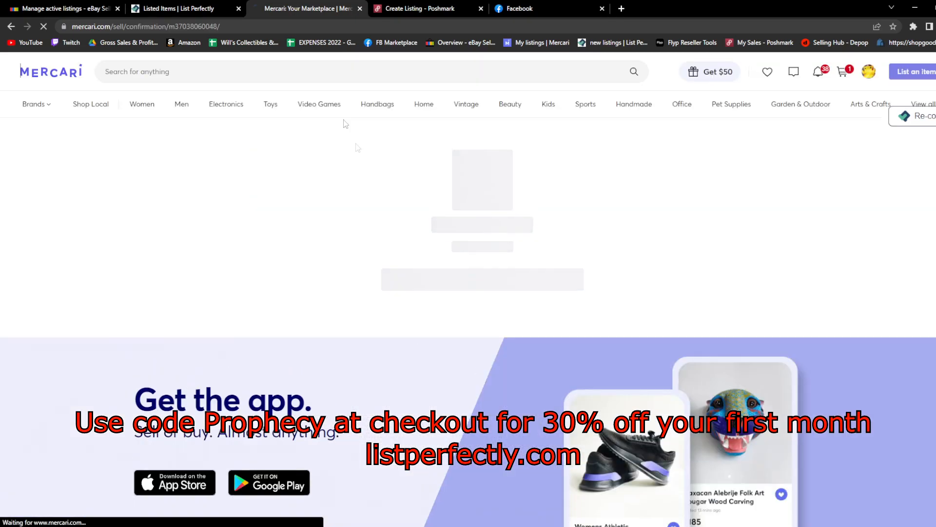
left_click(443, 7)
scroll(332, 283, "down", 4)
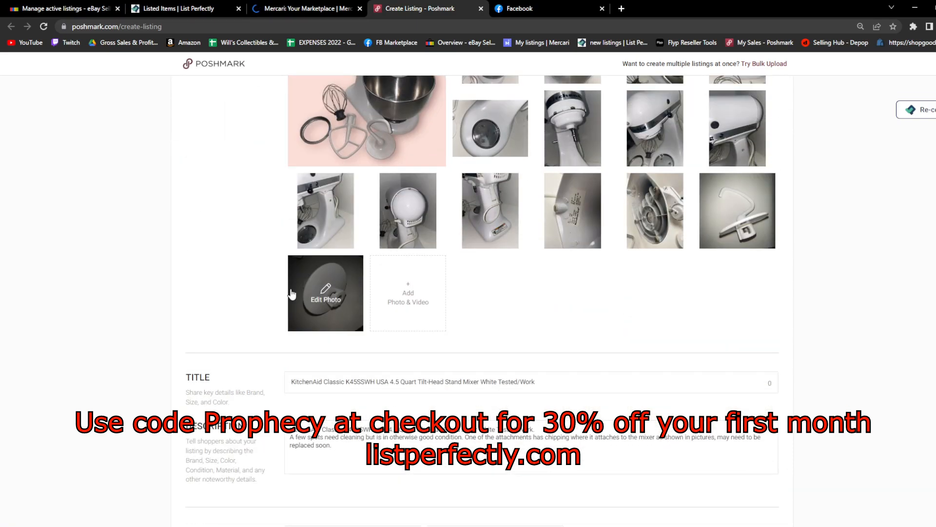
scroll(349, 309, "down", 4)
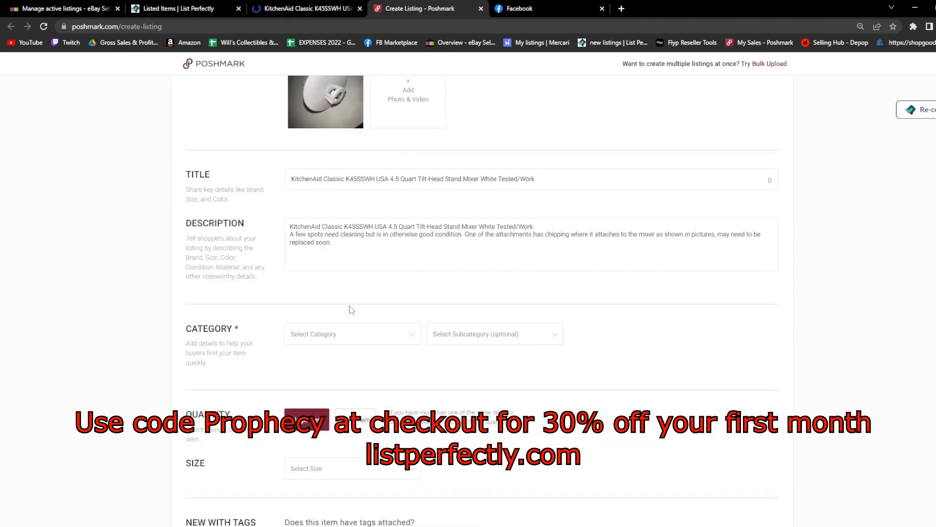
left_click(344, 336)
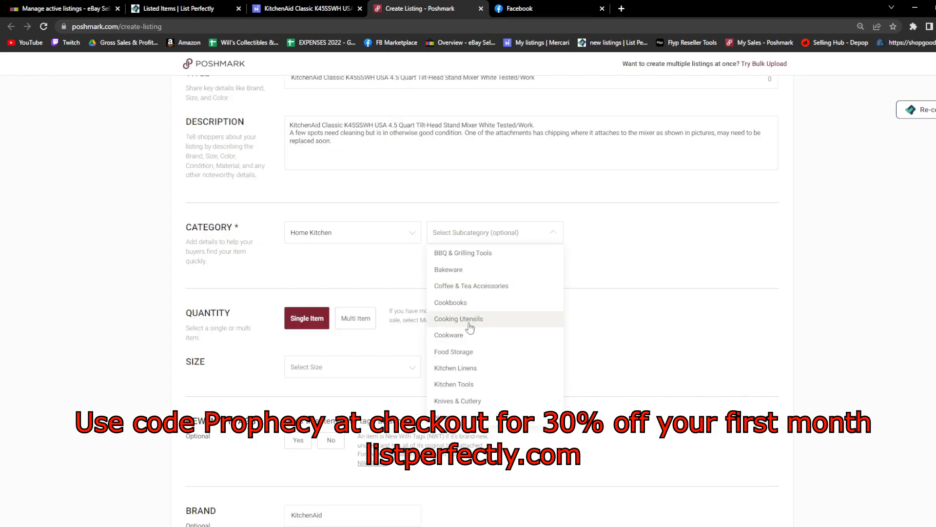
left_click(380, 288)
scroll(376, 313, "up", 4)
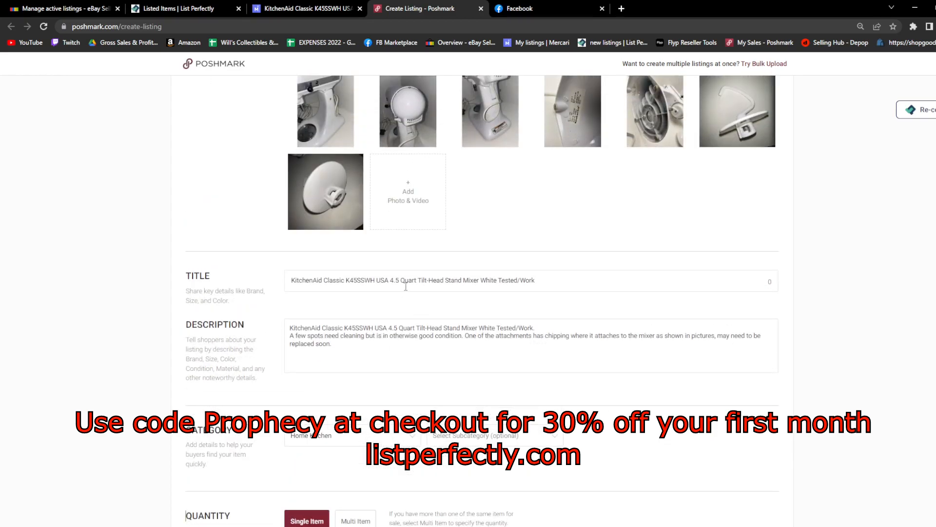
left_click_drag(368, 283, 456, 284)
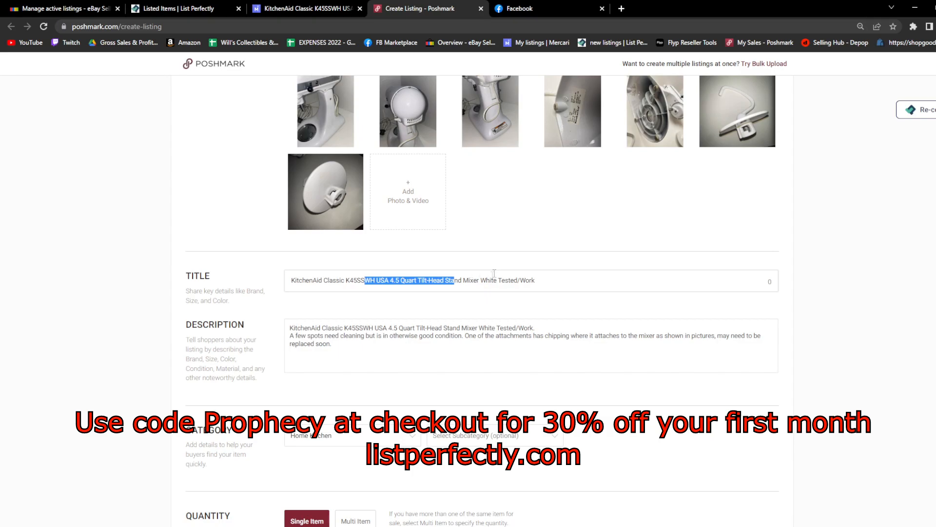
scroll(347, 238, "up", 5)
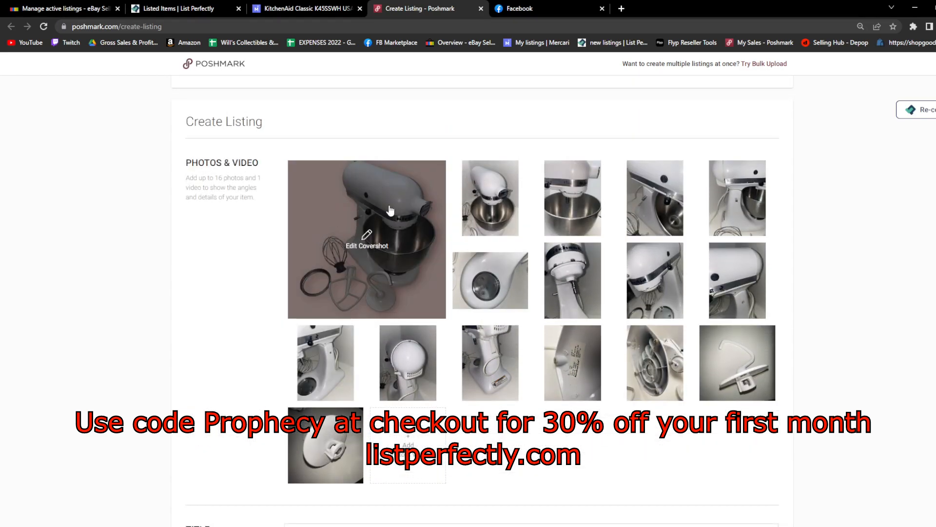
left_click(481, 9)
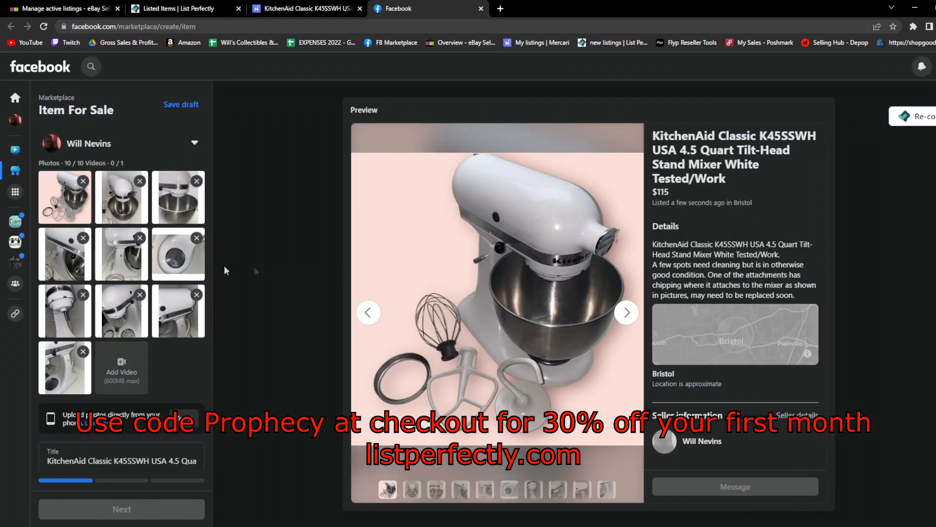
Step: Set the mixer's category to Mixers & Blenders and its condition to Used - Good in the Facebook Marketplace listing
scroll(122, 317, "down", 4)
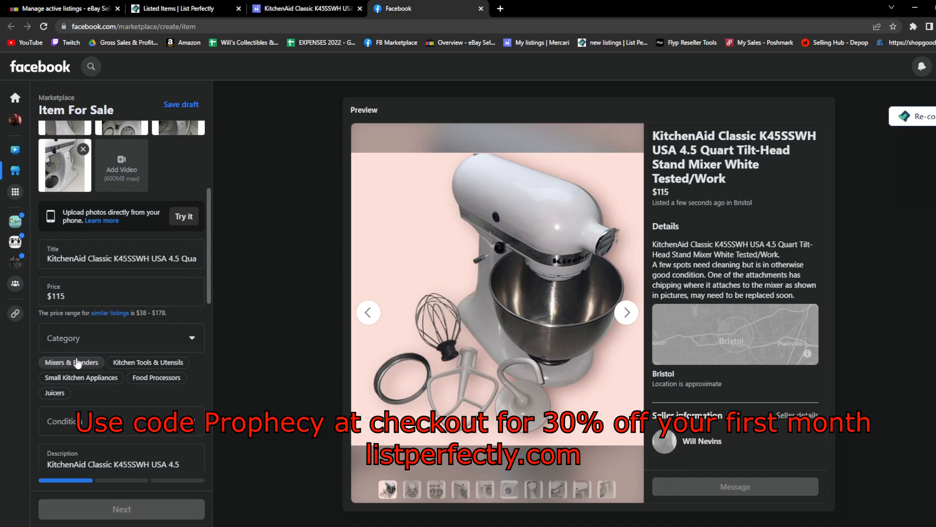
left_click(81, 364)
scroll(81, 361, "down", 2)
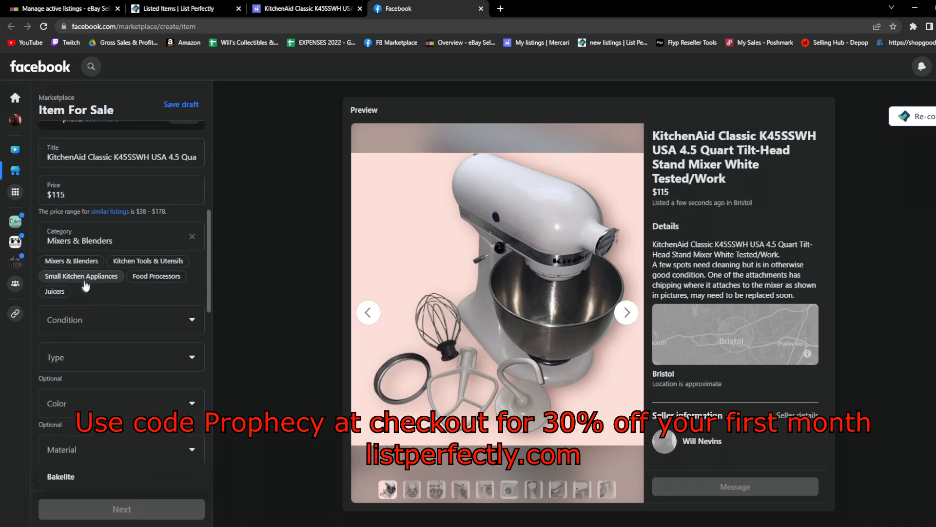
left_click(129, 320)
left_click(120, 281)
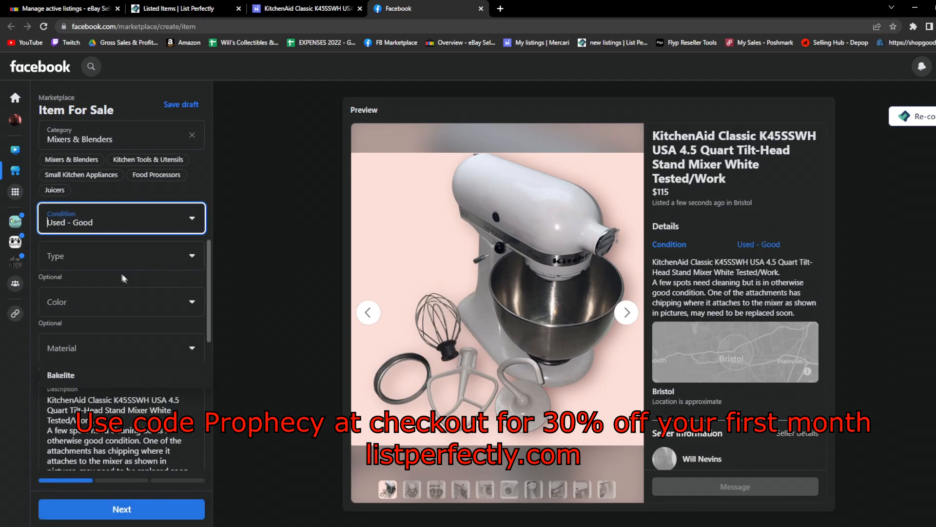
Step: Hide the Facebook listing from friends and continue to the delivery method
scroll(145, 290, "down", 3)
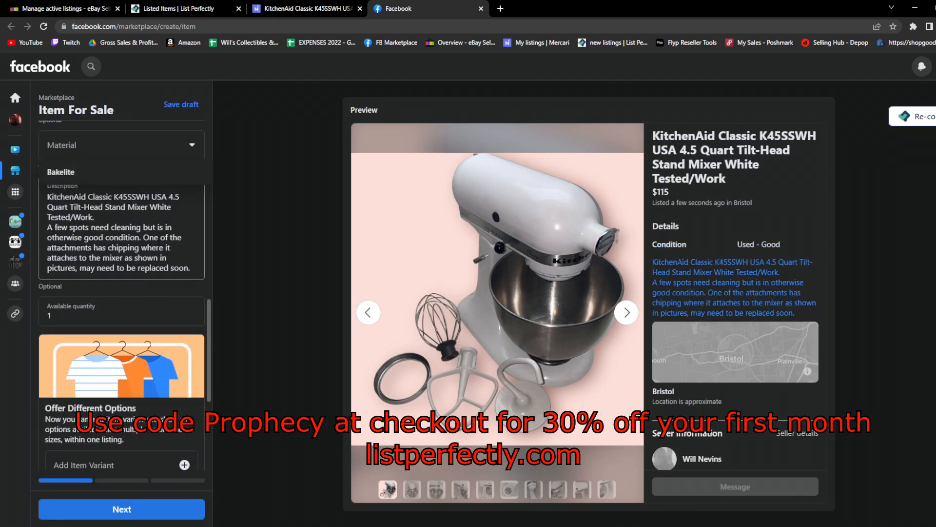
scroll(182, 360, "down", 5)
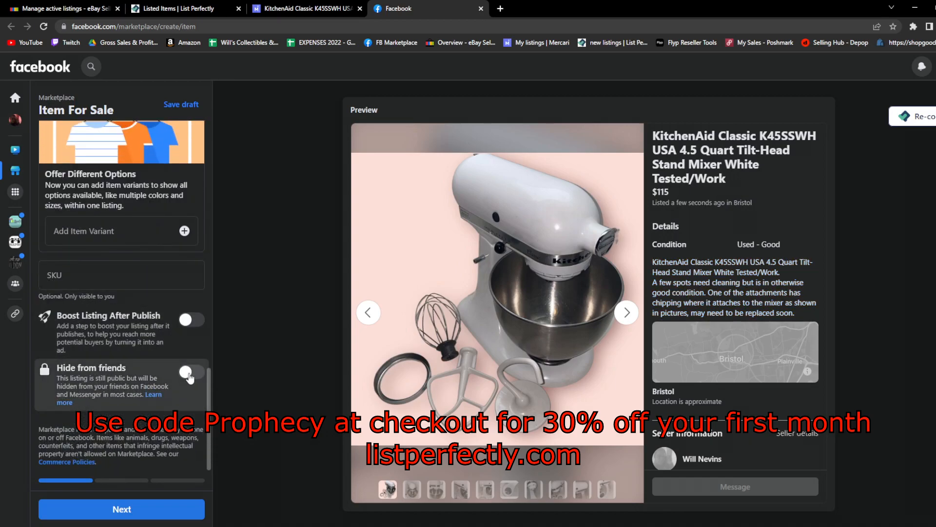
left_click(190, 375)
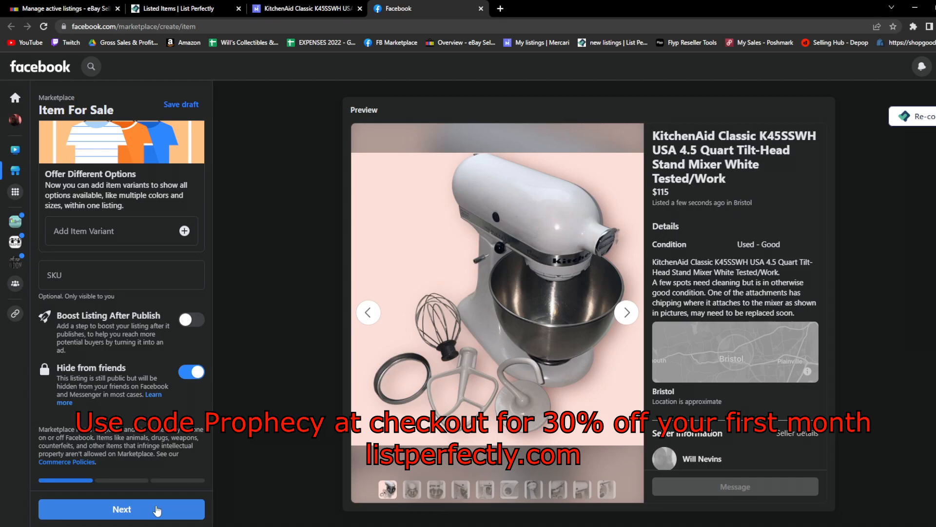
left_click(161, 507)
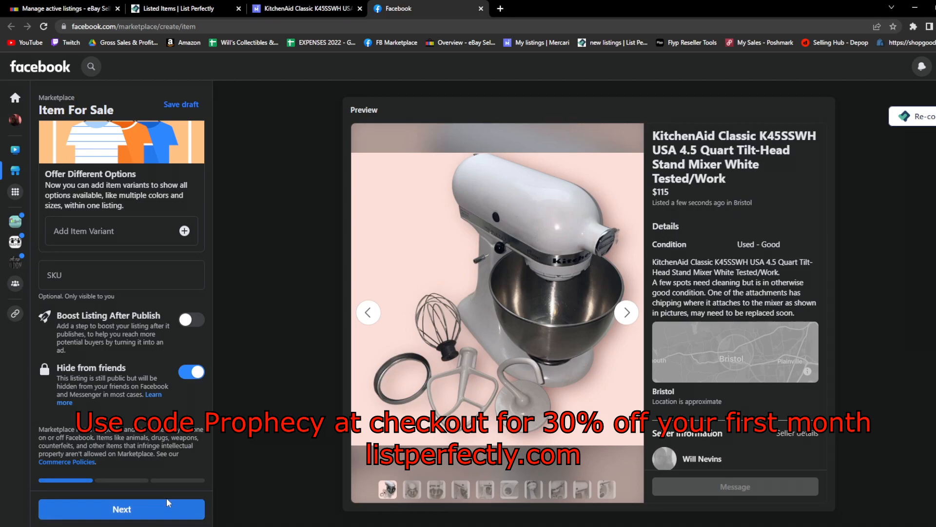
left_click(166, 510)
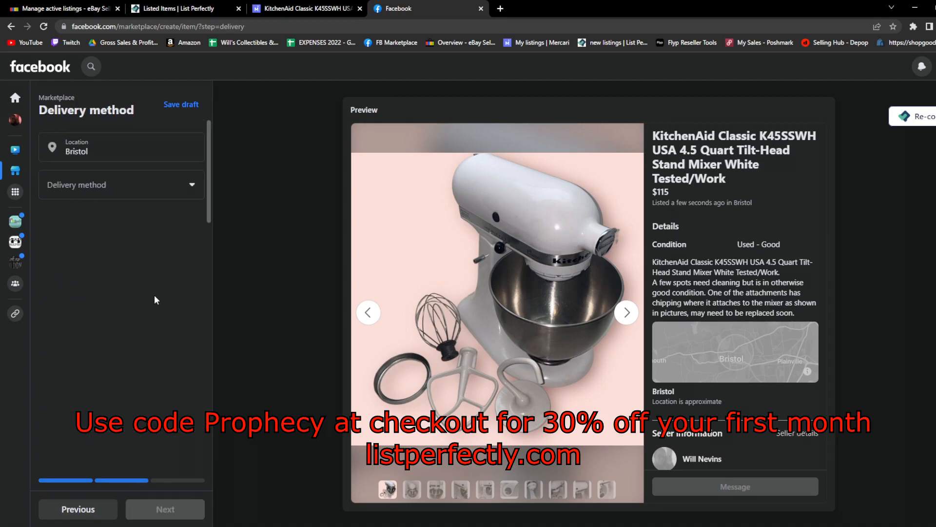
Step: Offer both shipping and local pickup as delivery methods for the mixer
left_click(118, 184)
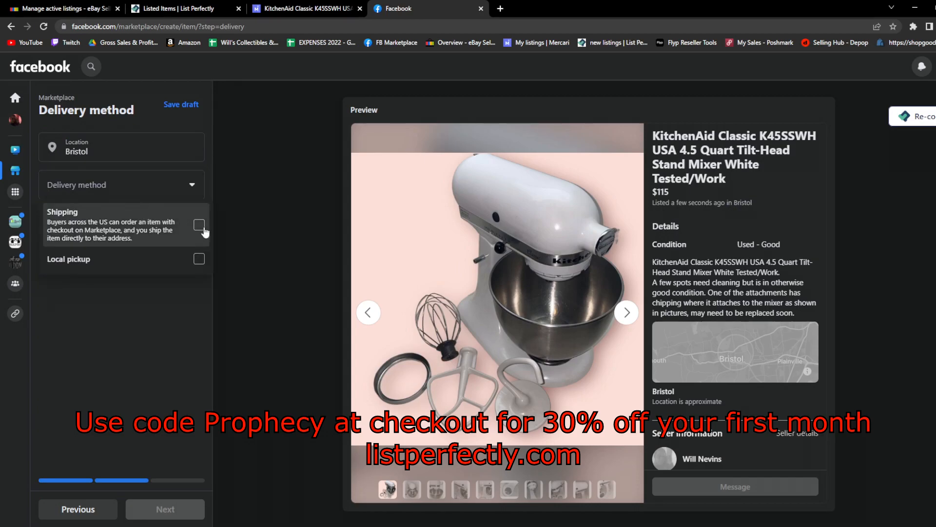
left_click(198, 227)
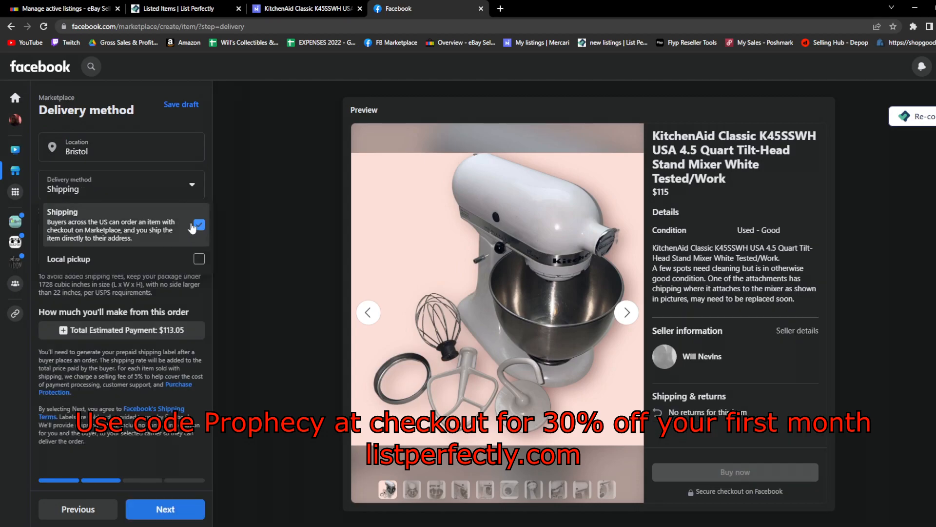
left_click(199, 259)
left_click(197, 293)
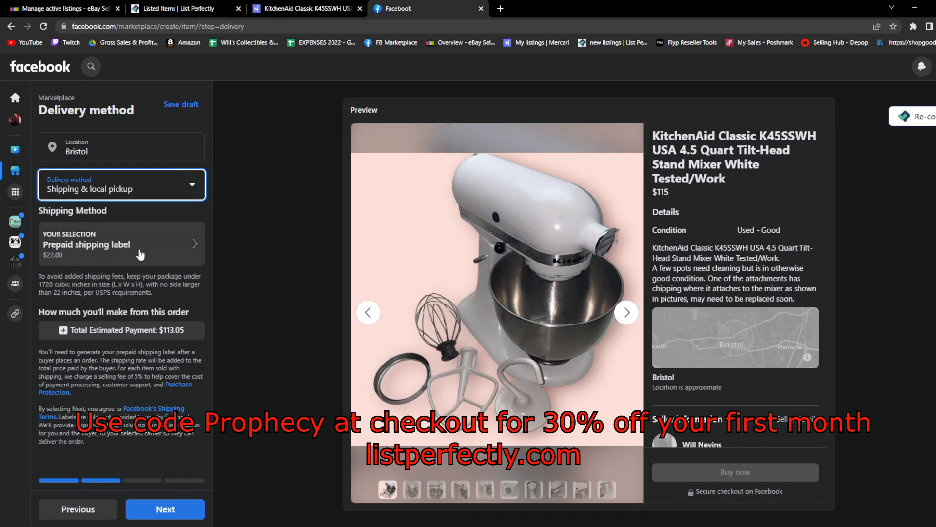
Step: Change the shipping method to your own shipping label with a $30 shipping rate
left_click(141, 254)
left_click(421, 317)
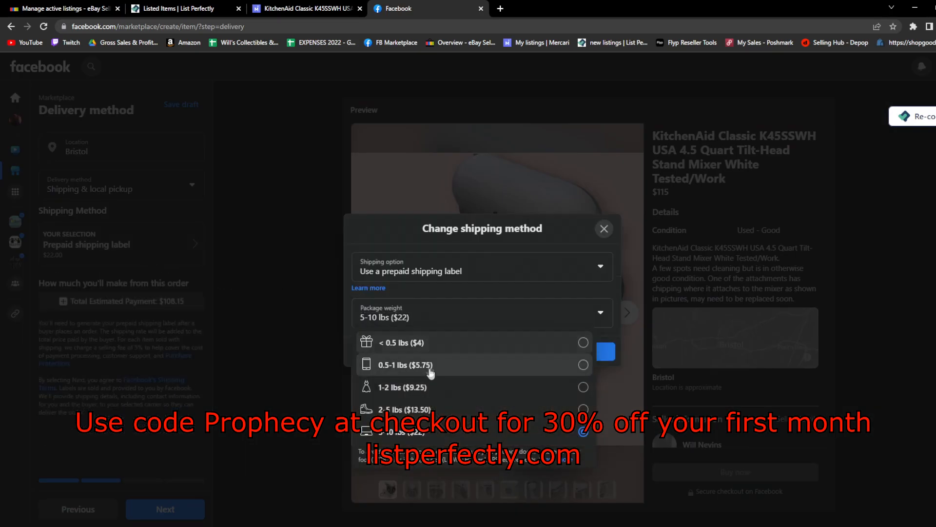
left_click(439, 271)
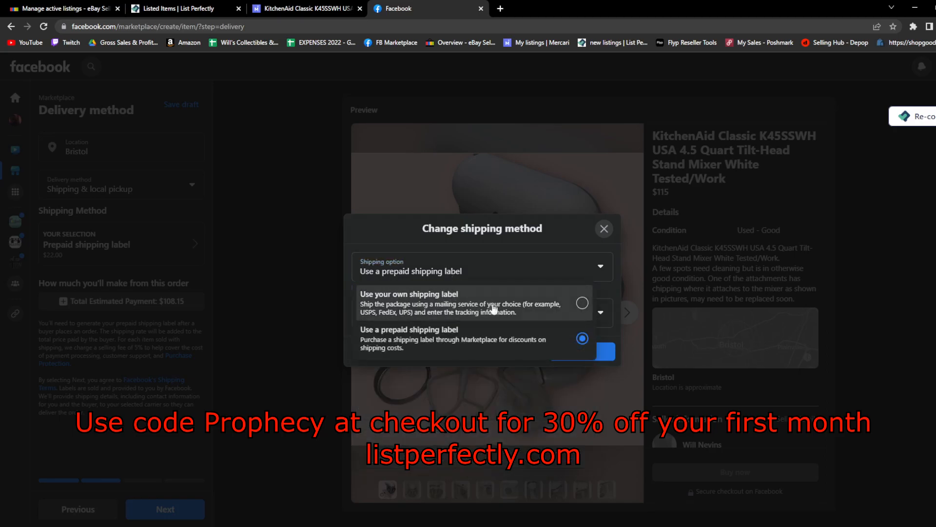
left_click(556, 310)
left_click(486, 306)
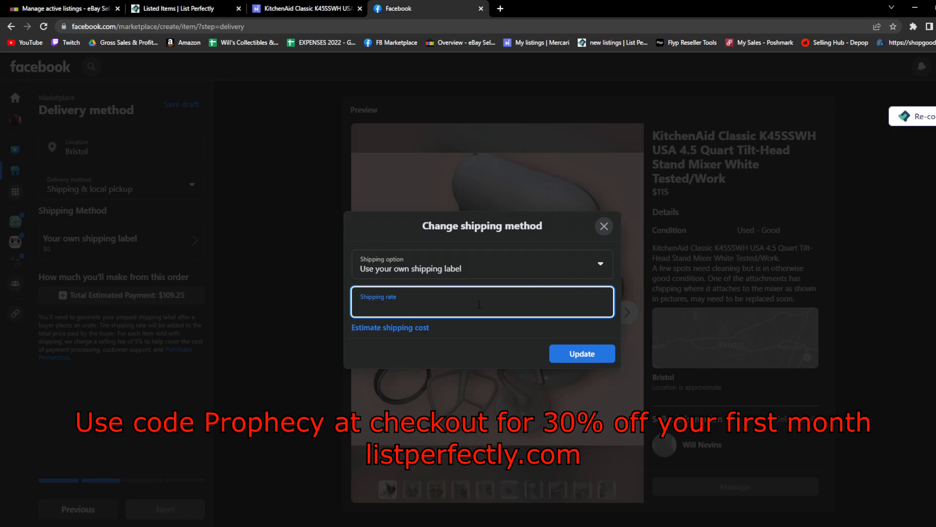
type("30")
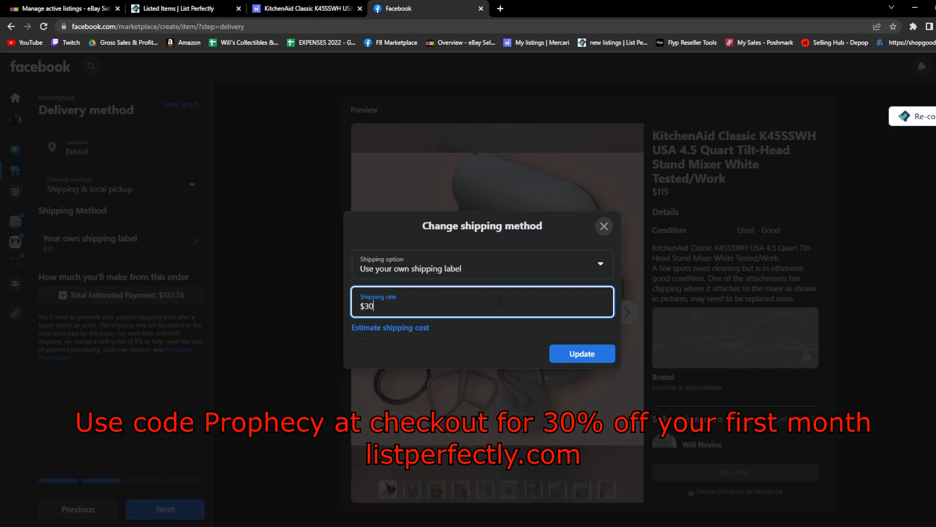
left_click(568, 355)
Step: Continue to the audience settings and publish the mixer on Facebook Marketplace
left_click(192, 508)
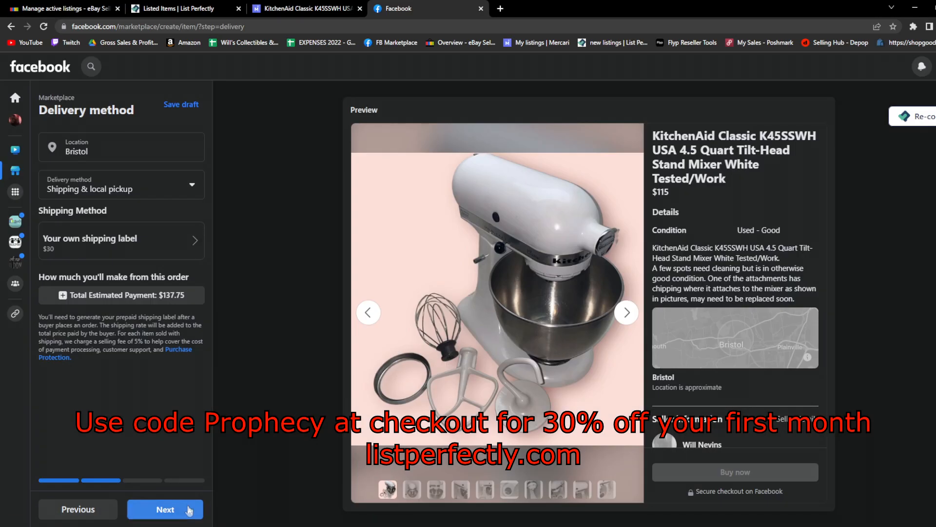
left_click(168, 507)
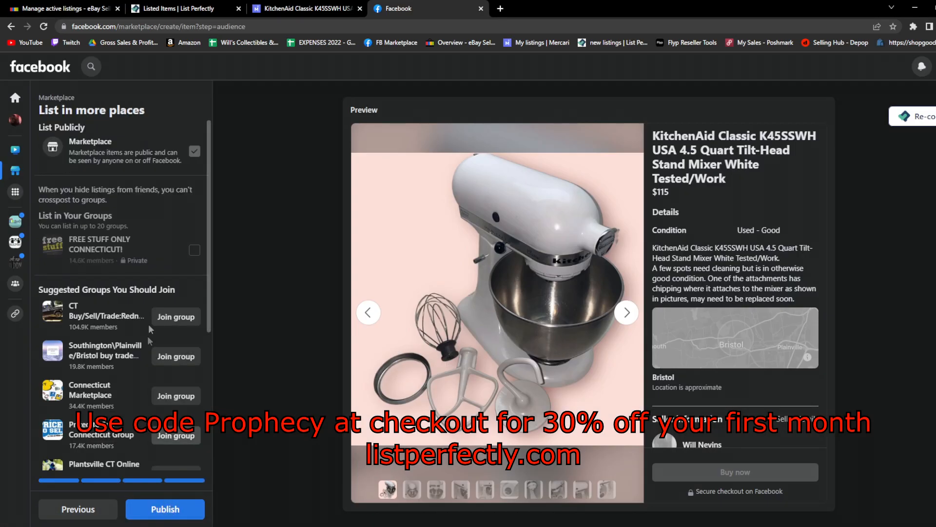
left_click(164, 516)
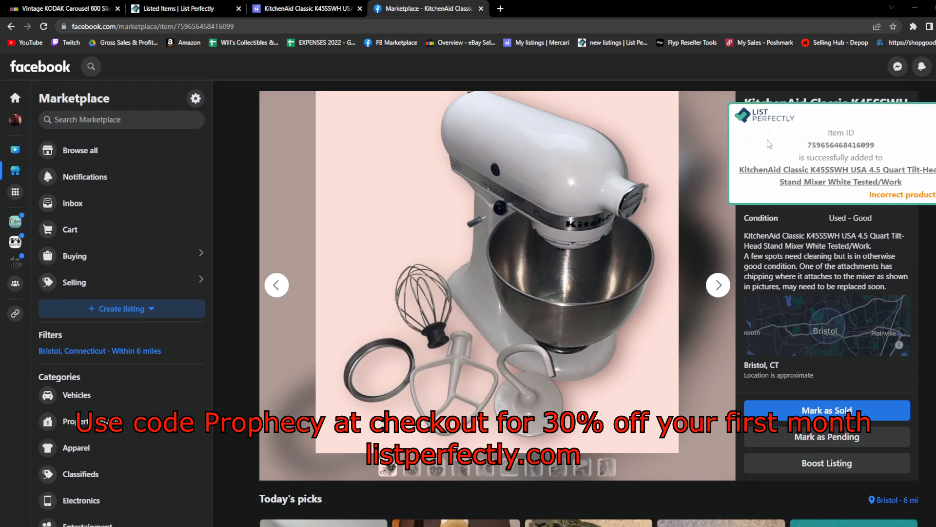
Step: Check the platforms linked to the KitchenAid mixer and the neighbouring items in the List Perfectly catalog
left_click(203, 9)
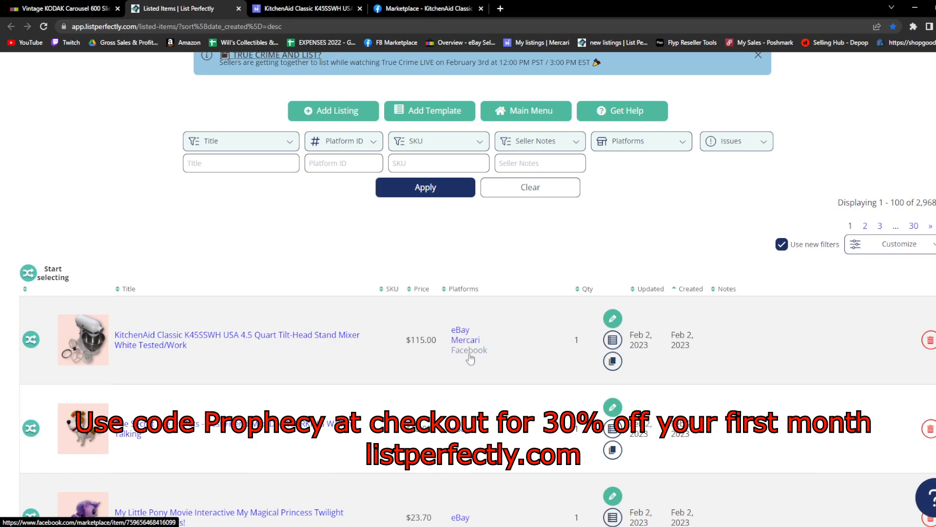
scroll(463, 364, "down", 5)
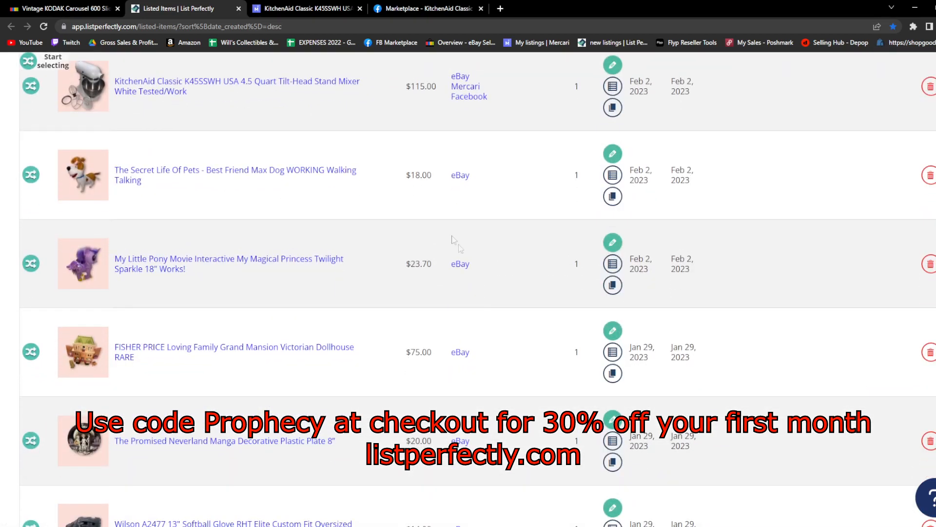
scroll(468, 377, "down", 5)
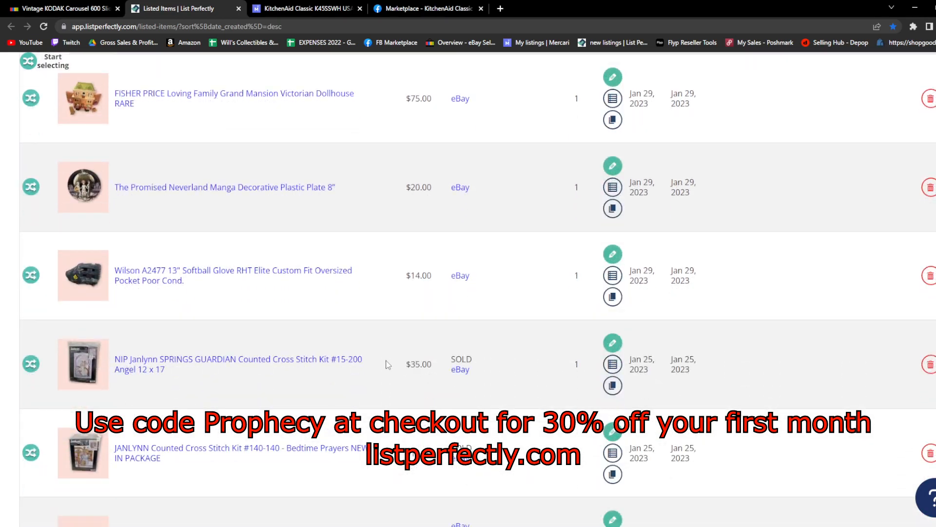
scroll(282, 305, "up", 7)
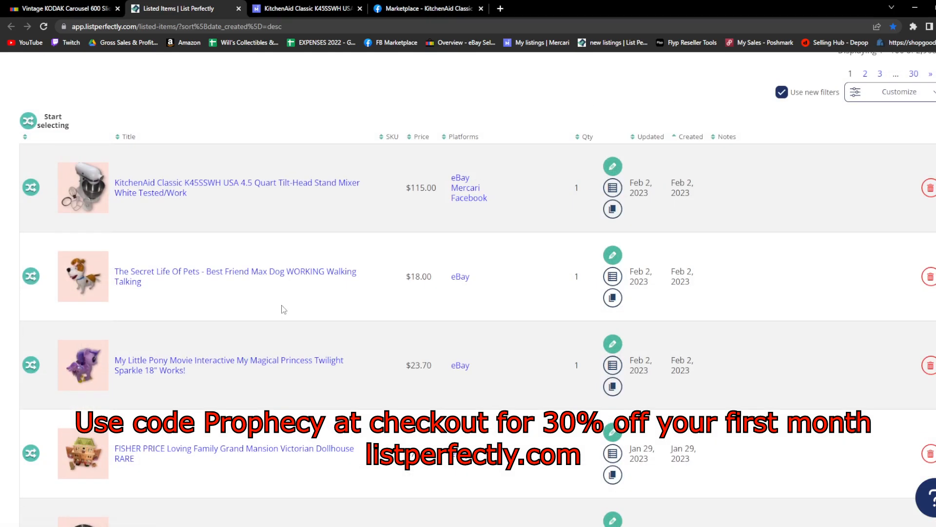
Step: Select the KitchenAid mixer in the catalog for crossposting actions and enable the option to mark it sold
left_click(30, 190)
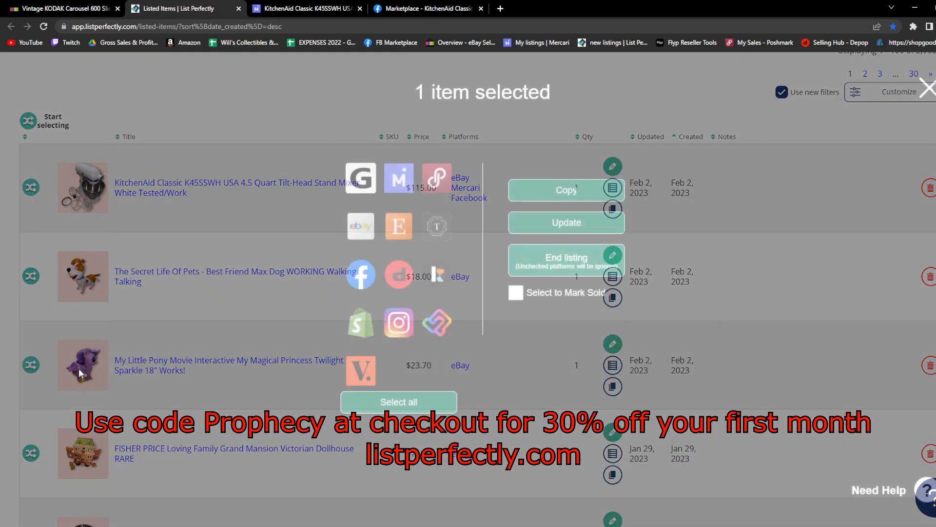
left_click(516, 293)
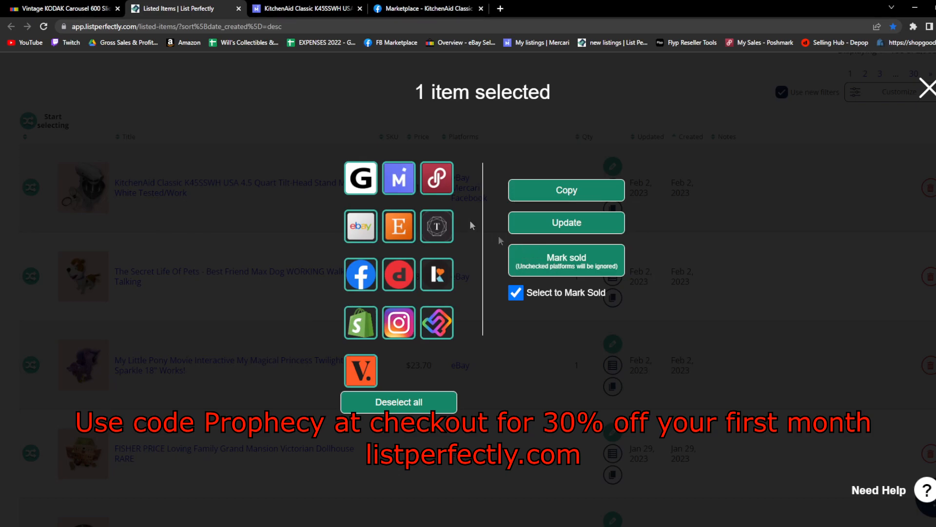
Step: Review the mixer's published Mercari and Facebook Marketplace listings, and return to its mark-sold options in List Perfectly
left_click(302, 8)
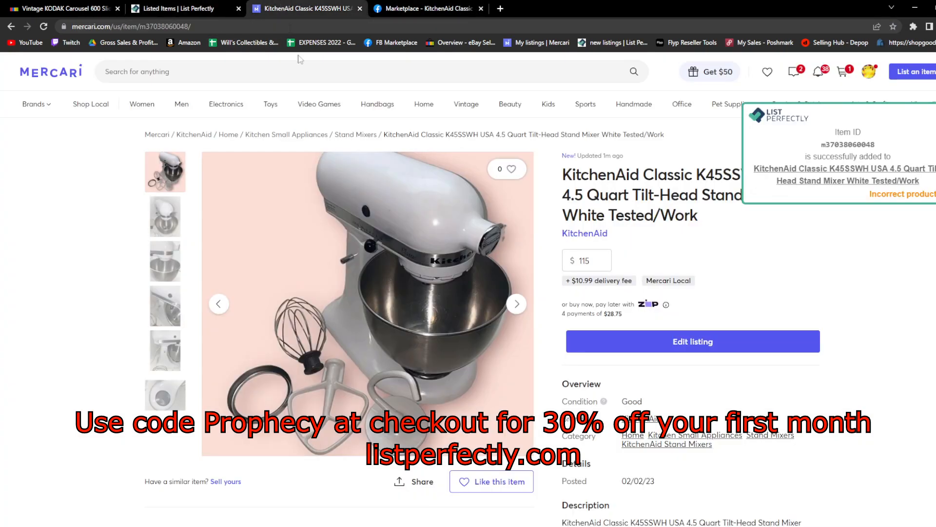
left_click(404, 7)
left_click(320, 6)
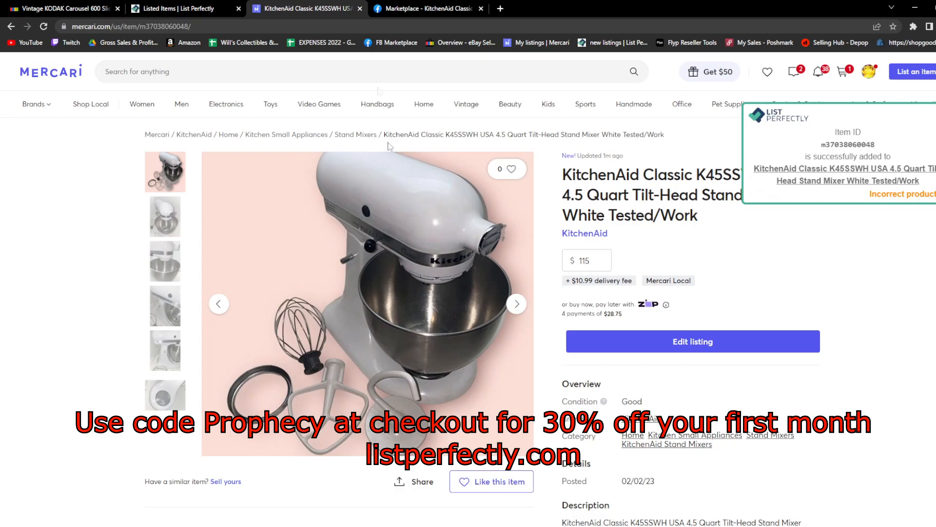
left_click(448, 6)
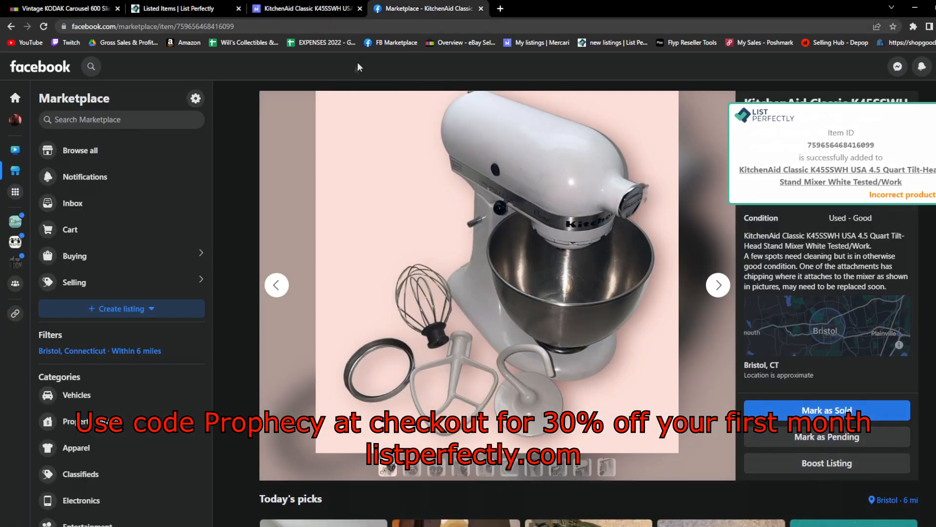
left_click(302, 8)
left_click(385, 9)
left_click(205, 8)
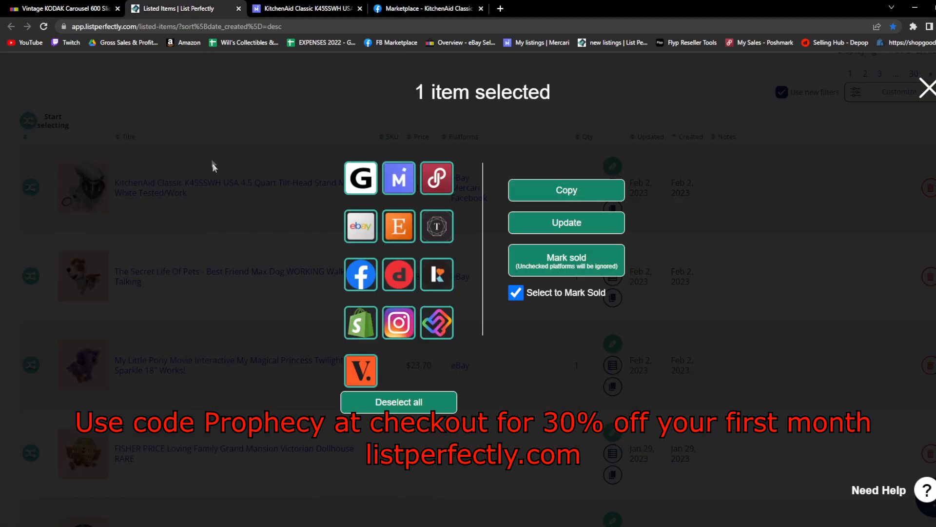